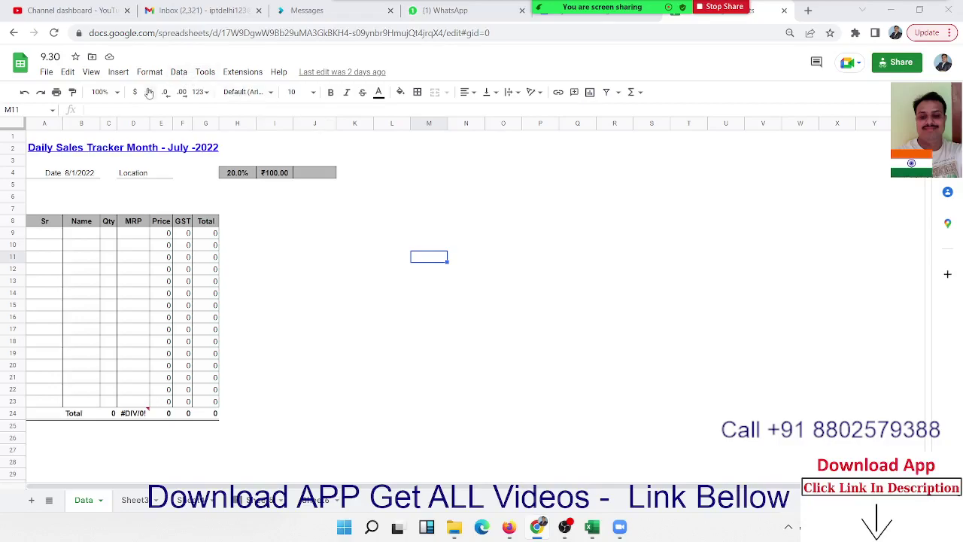
Copy the Daily Sales Tracker range A8:G24, from Sr header to Total row, to the clipboard.
left_click(66, 72)
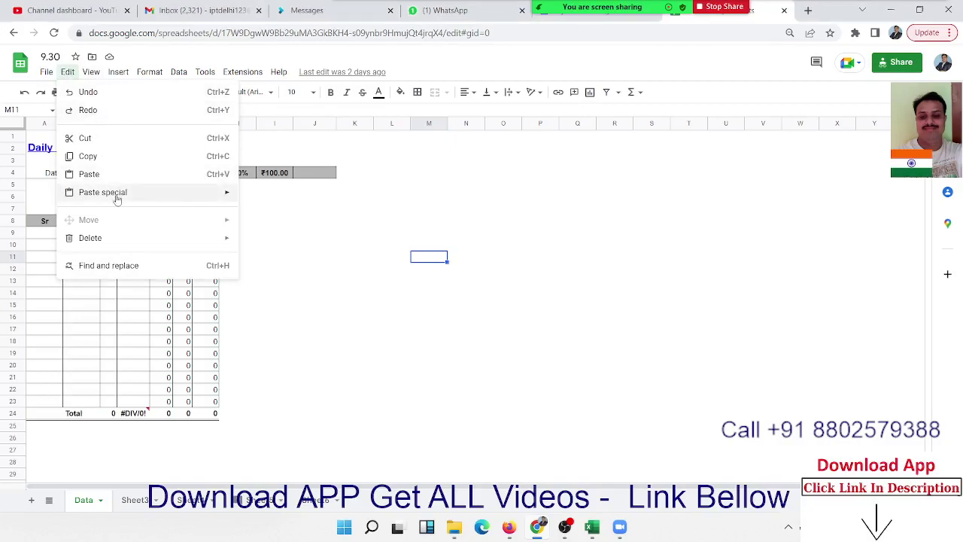
left_click(131, 377)
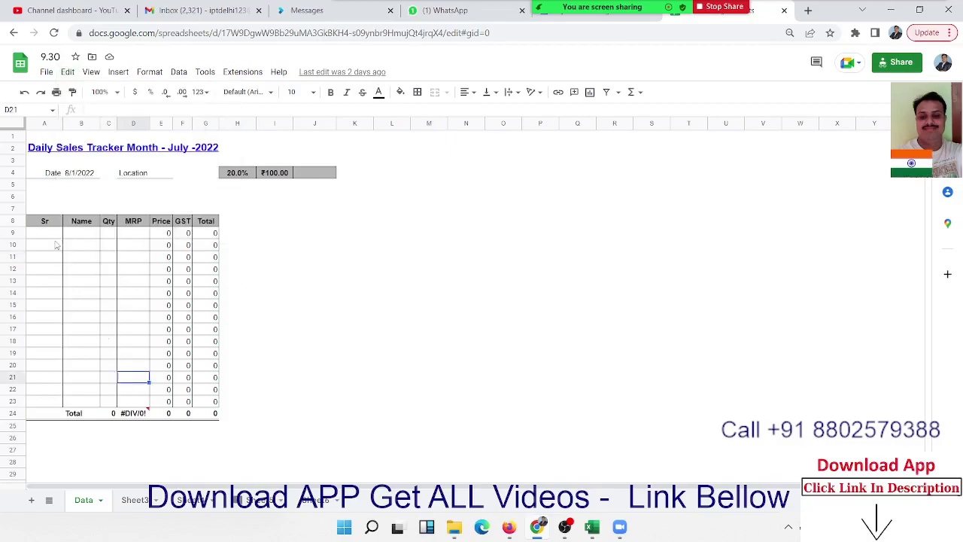
mouse_move(52, 226)
left_mouse_down()
mouse_move(189, 466)
mouse_move(213, 416)
left_mouse_up()
key("ctrl+c")
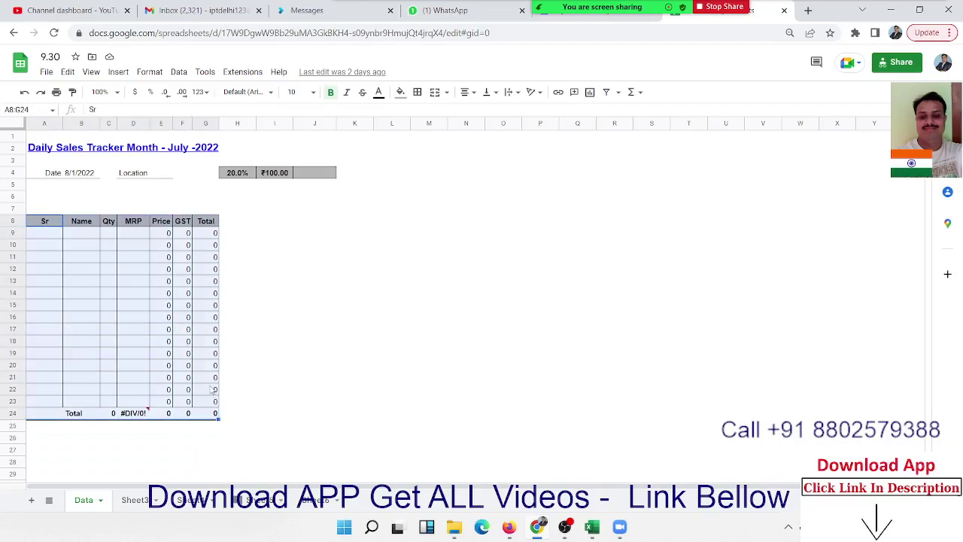
left_click(469, 219)
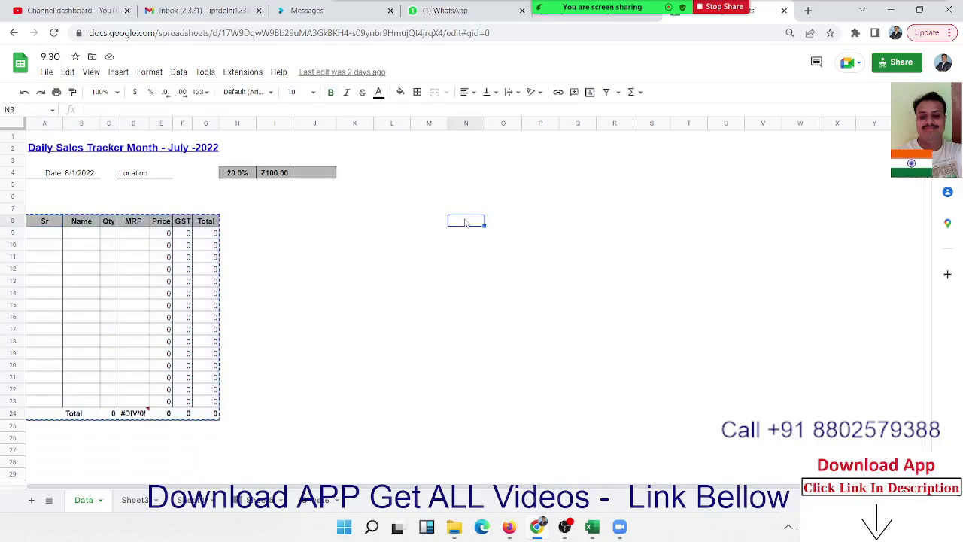
key("ctrl+v")
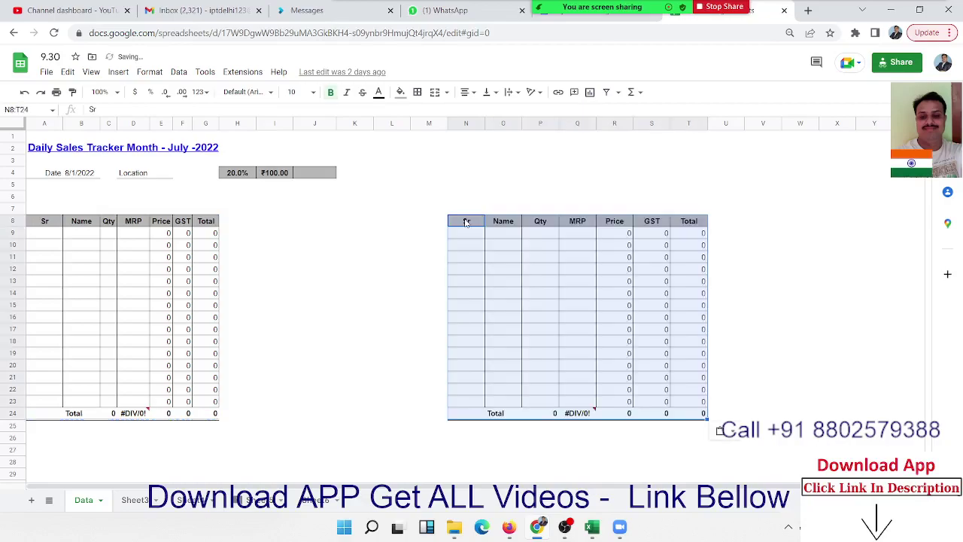
key("ctrl+z")
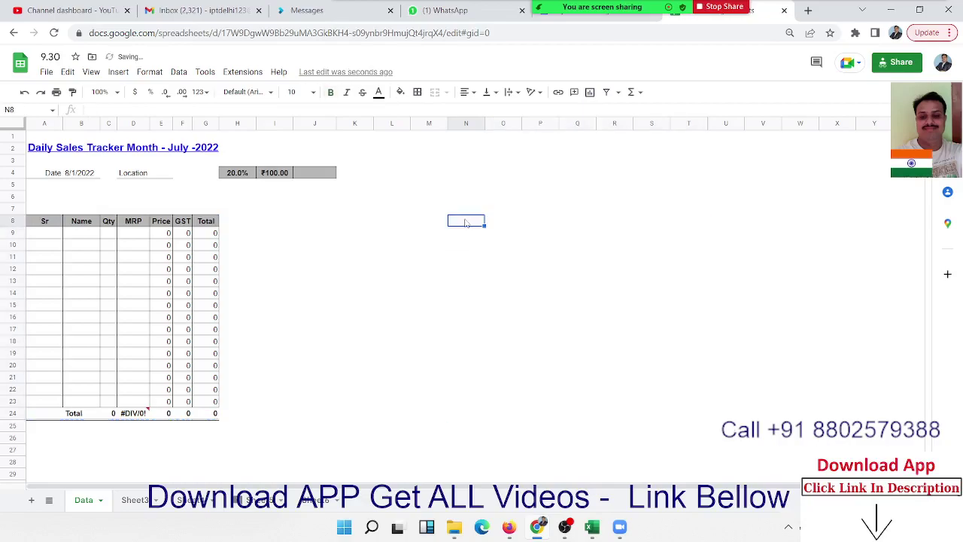
mouse_move(42, 221)
left_mouse_down()
mouse_move(197, 428)
mouse_move(211, 416)
left_mouse_up()
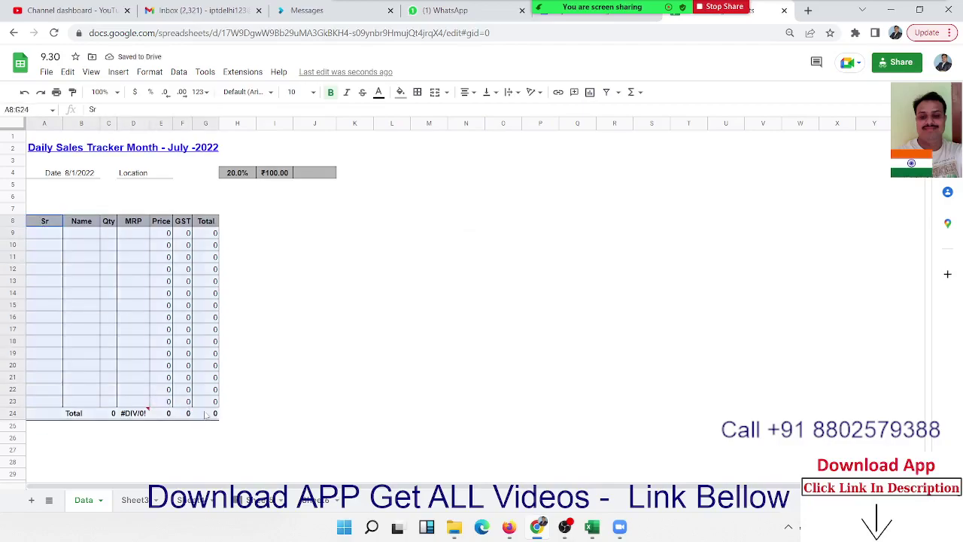
key("ctrl+c")
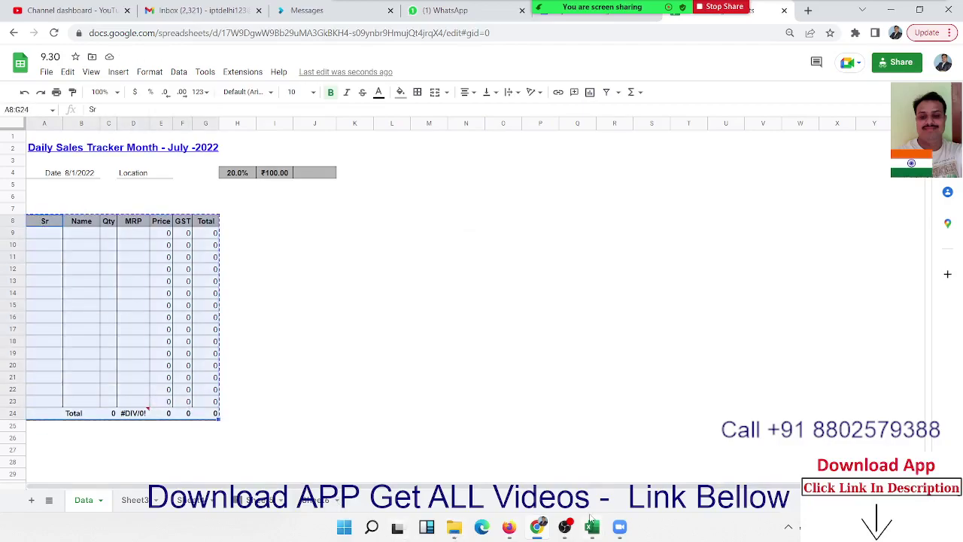
mouse_move(591, 526)
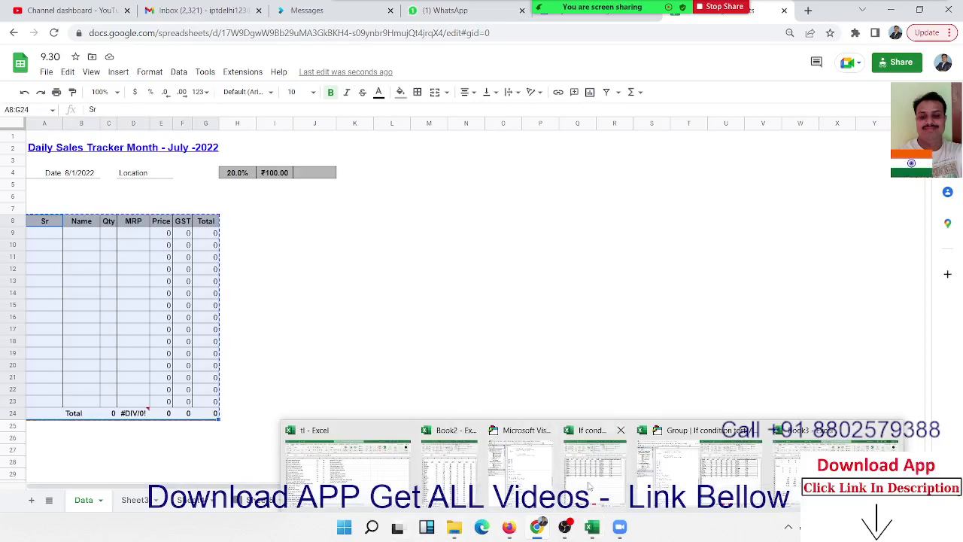
Paste the sales tracker into Excel at D21 and check its #DIV/0! total cells.
left_click(573, 467)
left_click(633, 347)
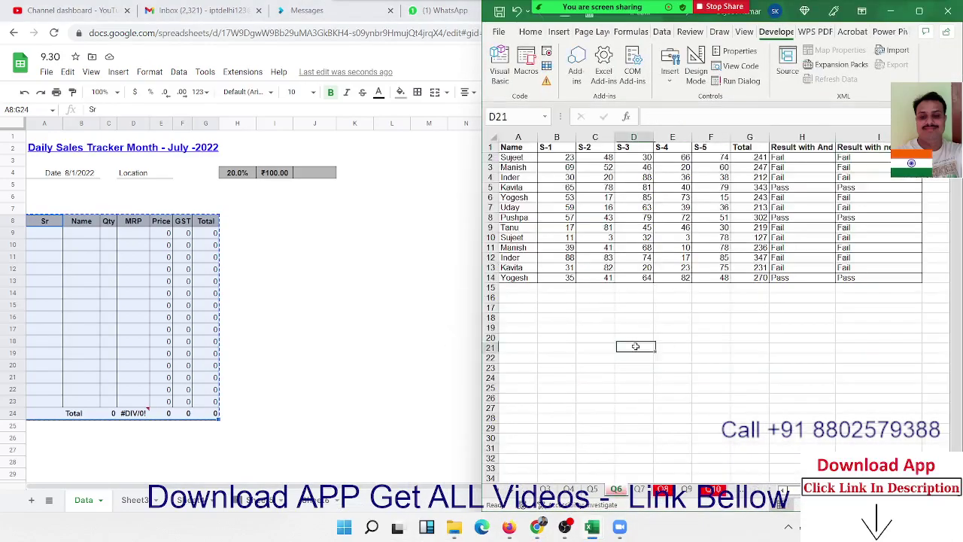
key("ctrl+v")
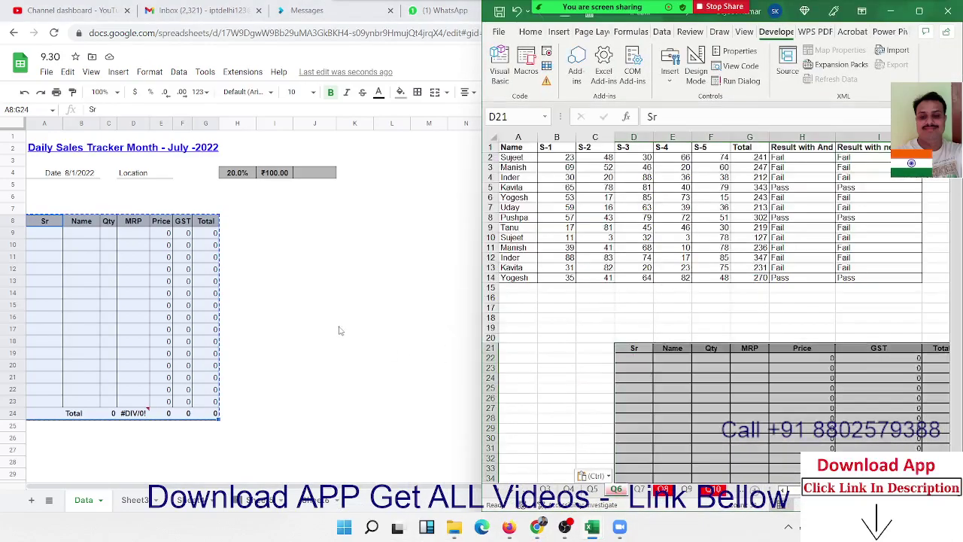
scroll(728, 414, "down", 4)
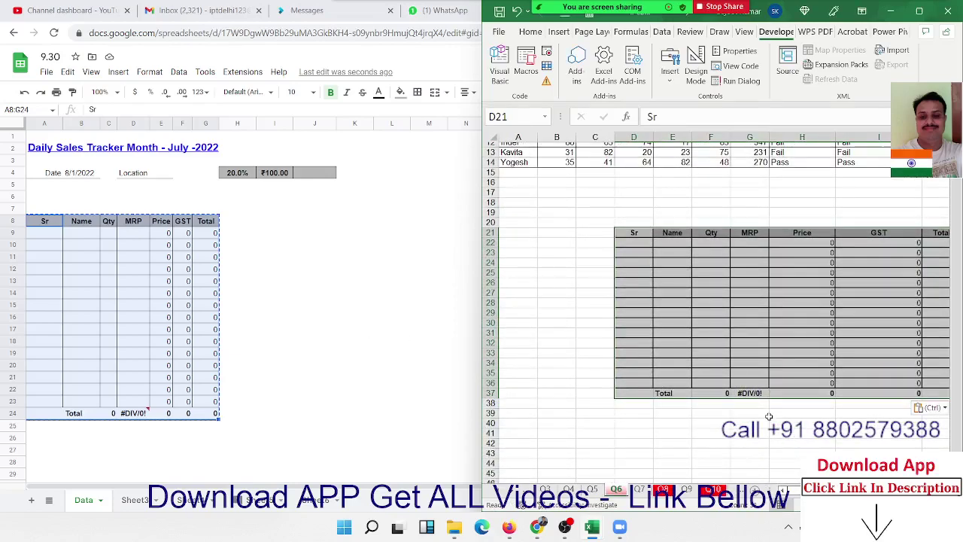
left_click(751, 392)
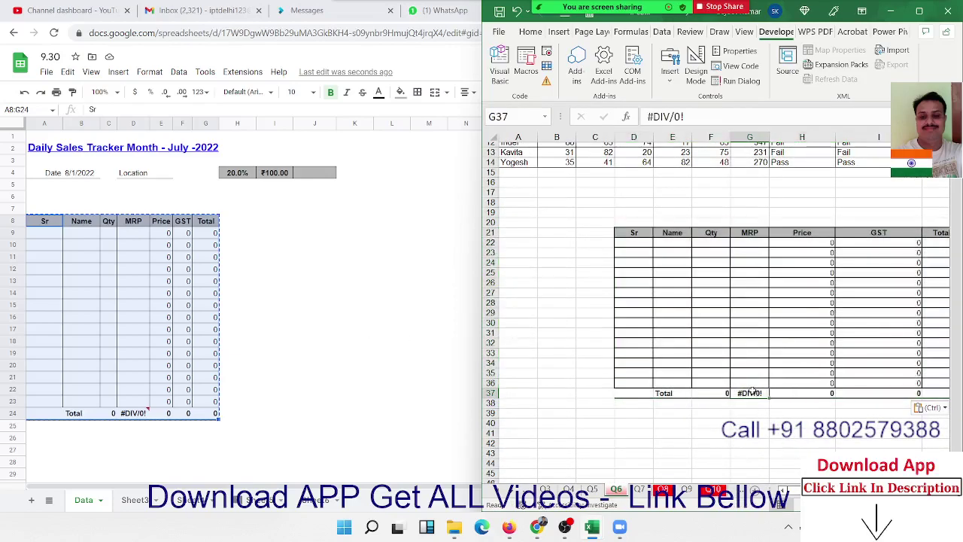
left_click(811, 396)
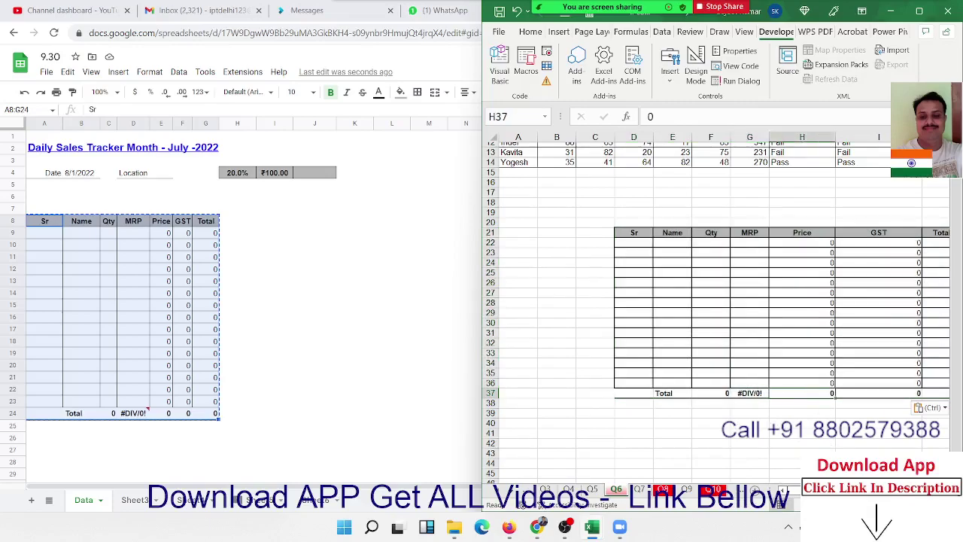
Compare with the #DIV/0! MRP total in Google Sheets, then return to Excel.
scroll(752, 339, "right", 2)
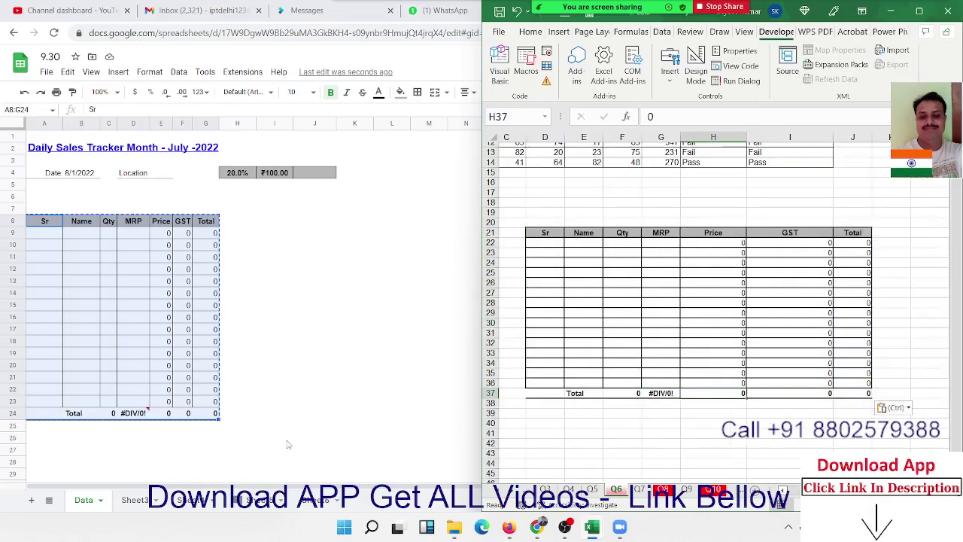
left_click(137, 407)
left_click(134, 412)
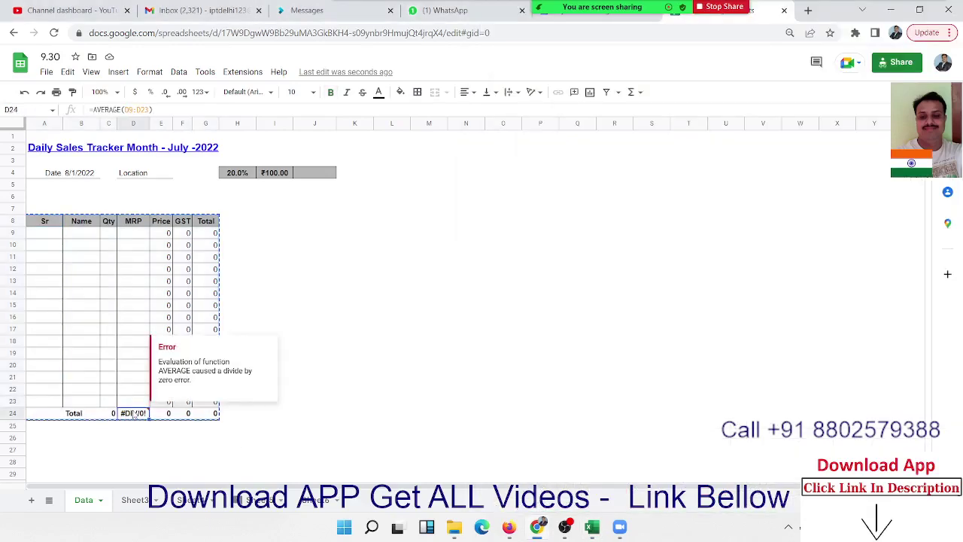
key("alt+Tab")
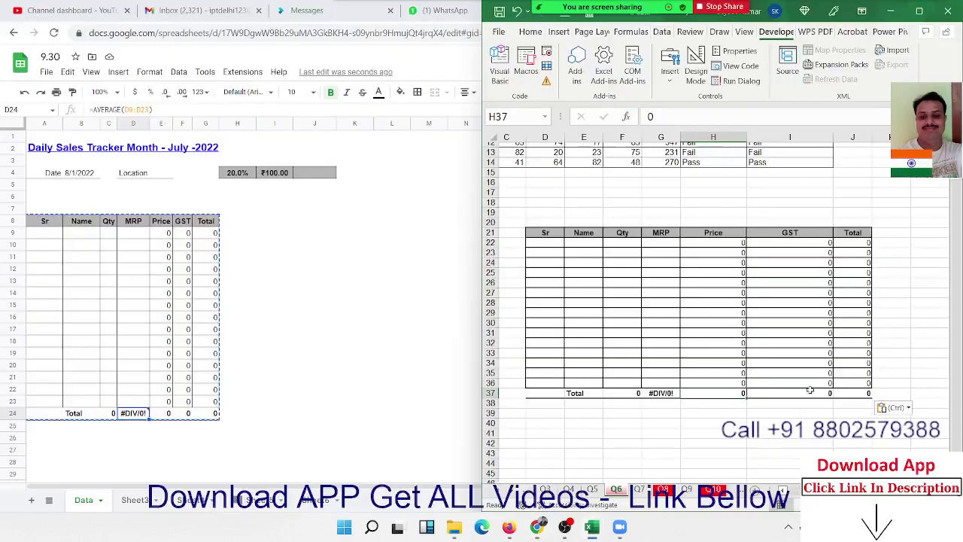
Clear the pasted tracker's values and its leftover borders and fill in Excel.
mouse_move(856, 393)
left_mouse_down()
mouse_move(551, 235)
mouse_move(890, 403)
left_mouse_up()
key("Delete")
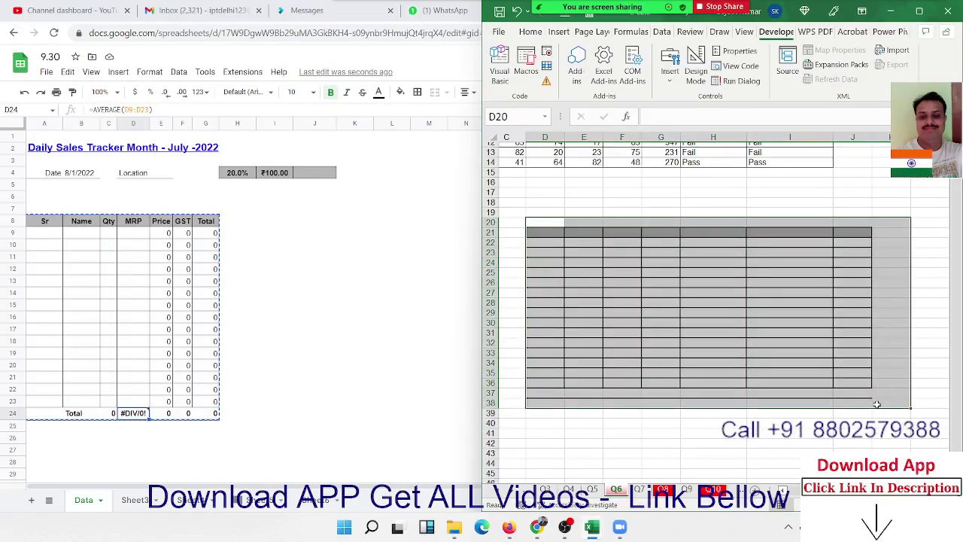
key("alt+h")
key("e")
key("a")
Copy Excel's student marks table A1:I14.
scroll(863, 370, "up", 4)
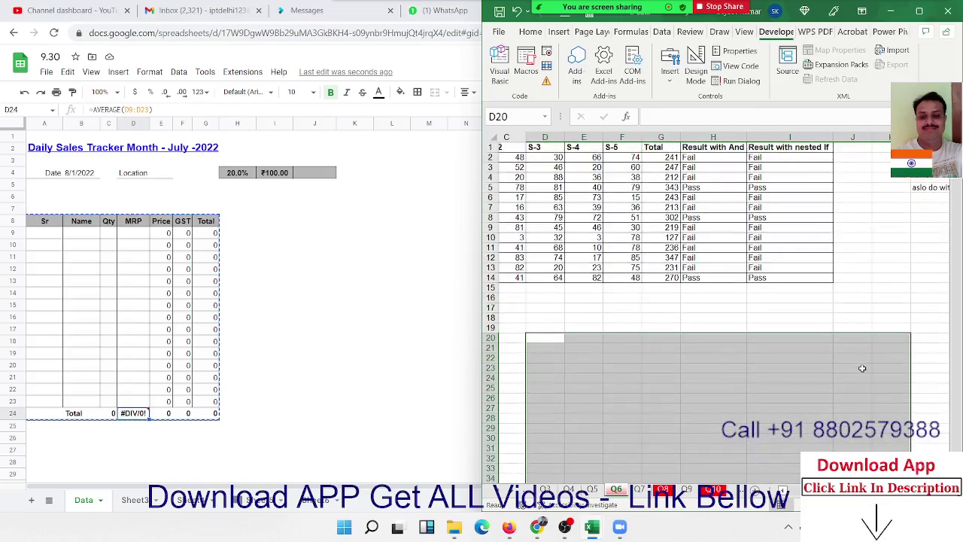
left_click_drag(831, 278, 454, 156)
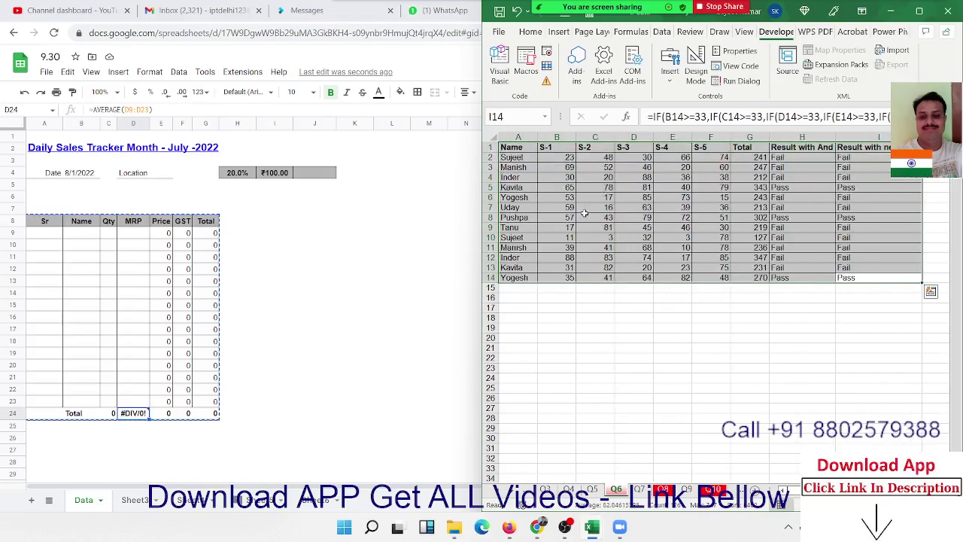
key("ctrl+c")
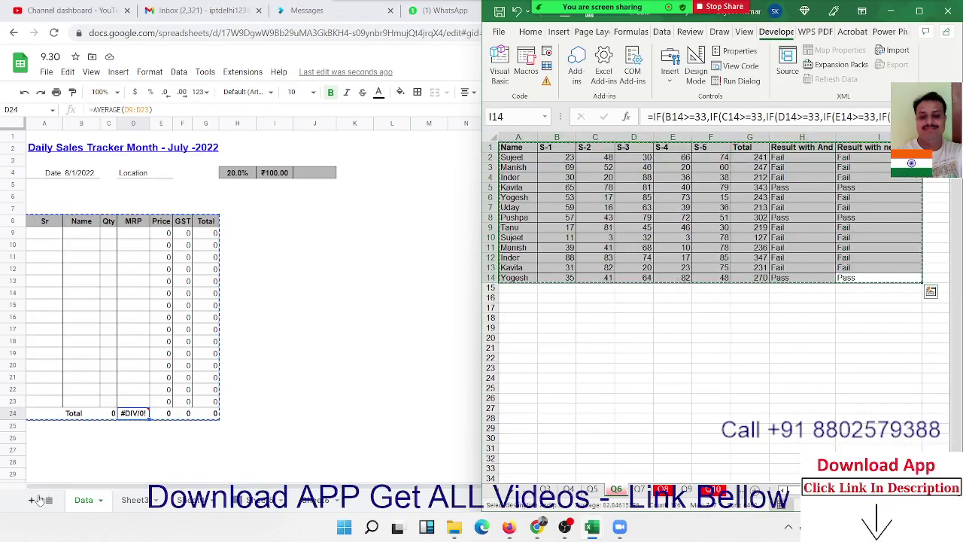
Paste the marks table into a new Google Sheets sheet and check Inder's and Sujeet's results.
left_click(31, 507)
left_click(31, 500)
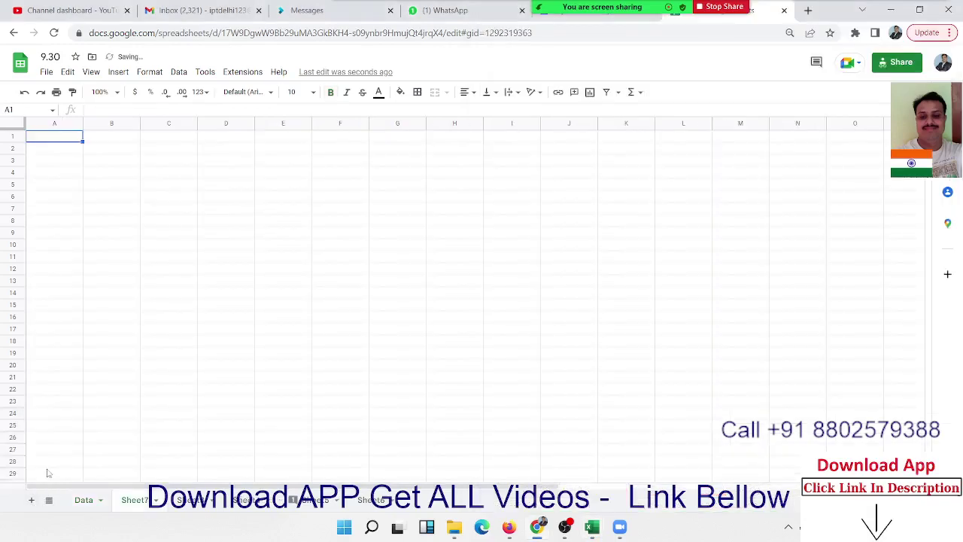
key("ctrl+v")
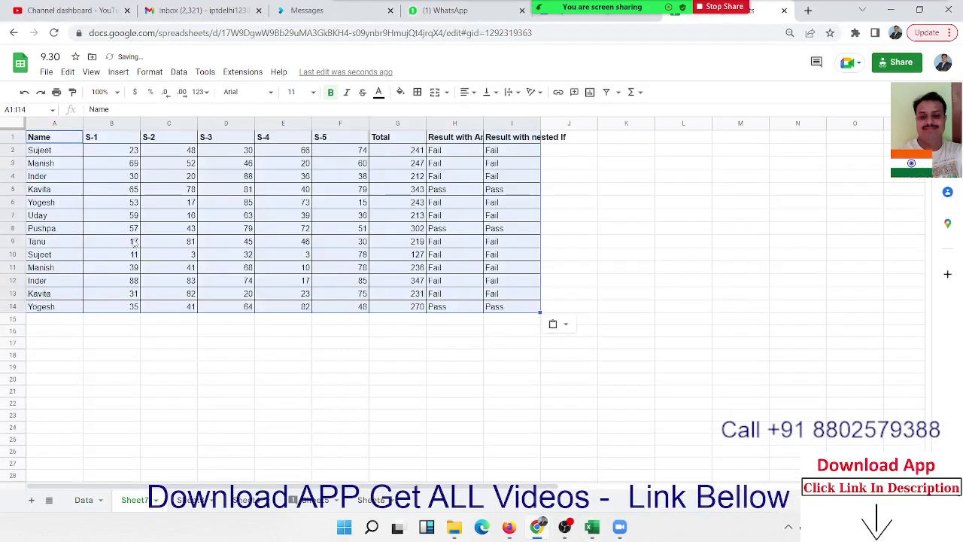
left_click(223, 178)
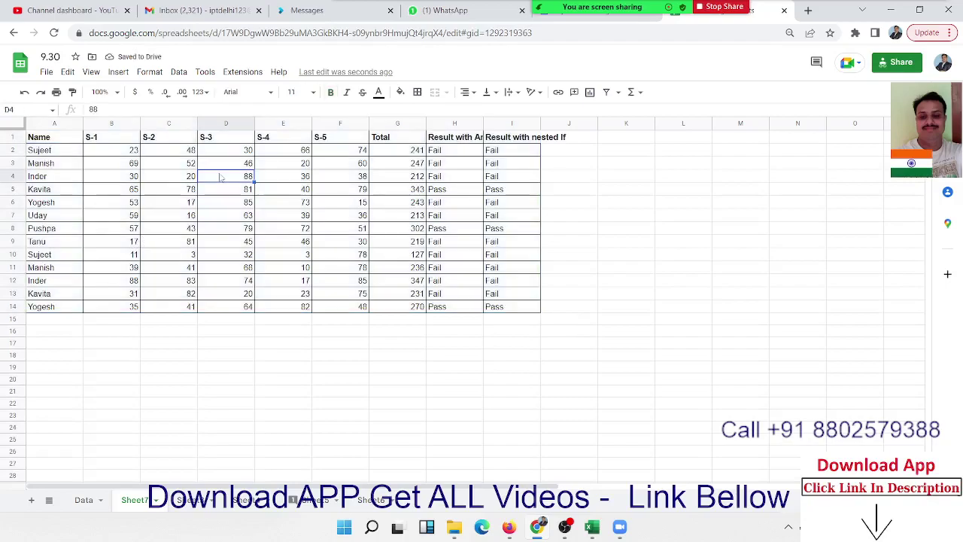
left_click(461, 181)
key("Right")
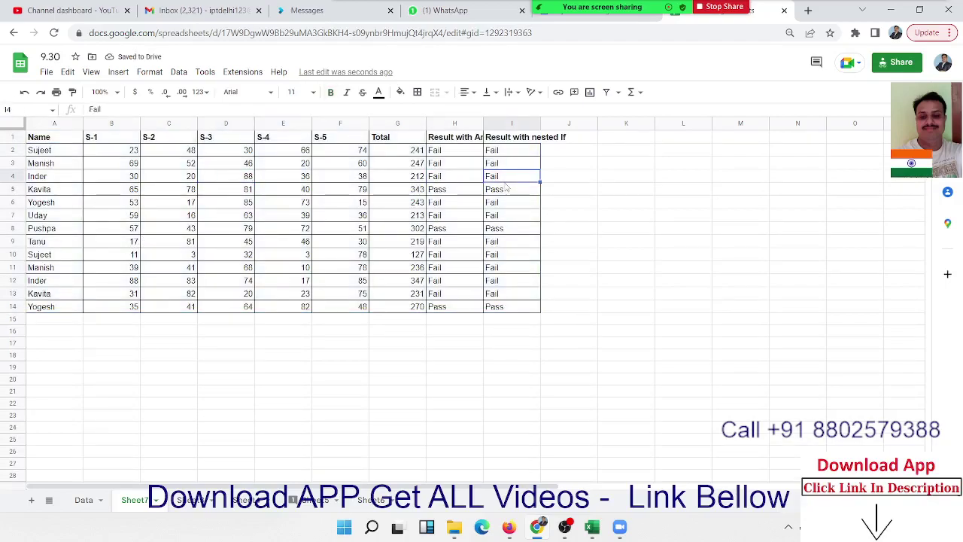
left_click(495, 255)
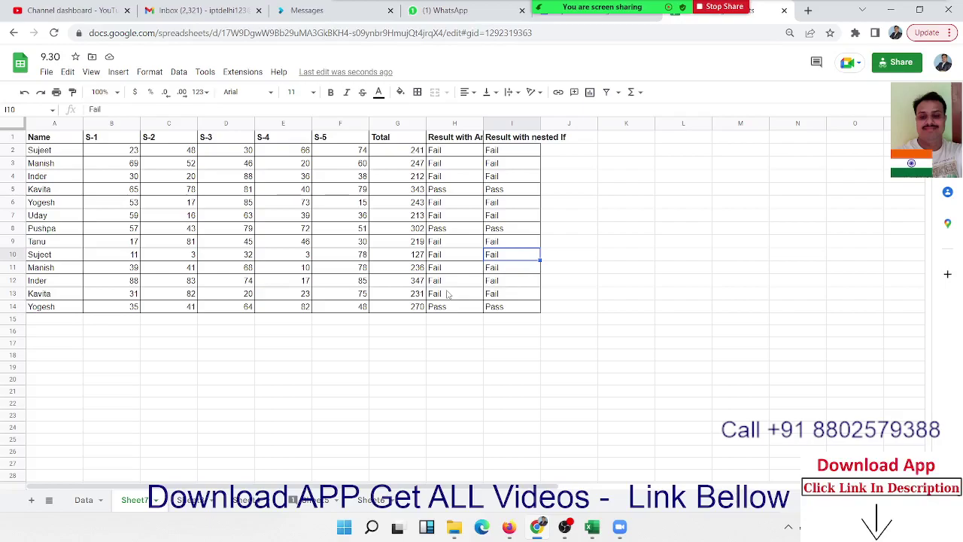
Paste the marks table at N8 on the Data sheet, then undo that paste.
left_click(89, 501)
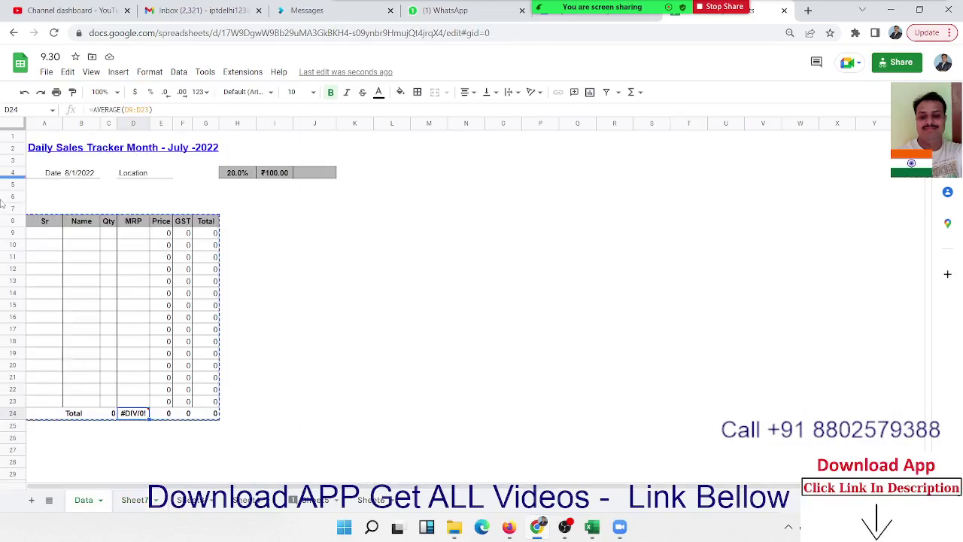
left_click(449, 219)
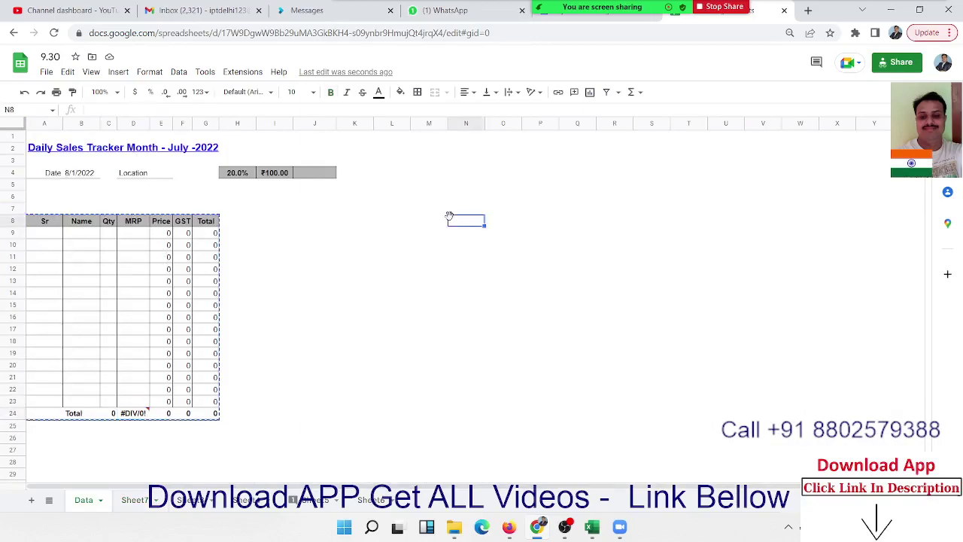
key("ctrl+v")
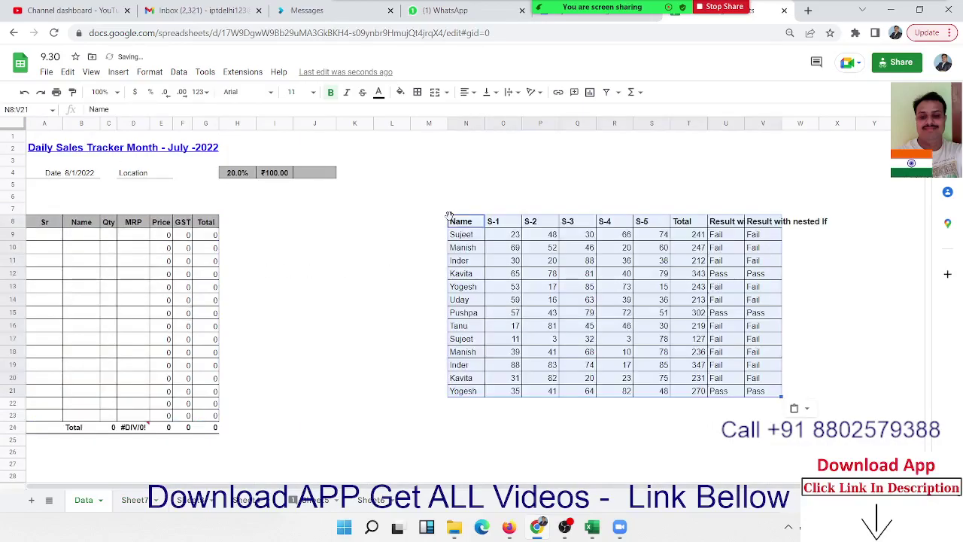
left_click(530, 263)
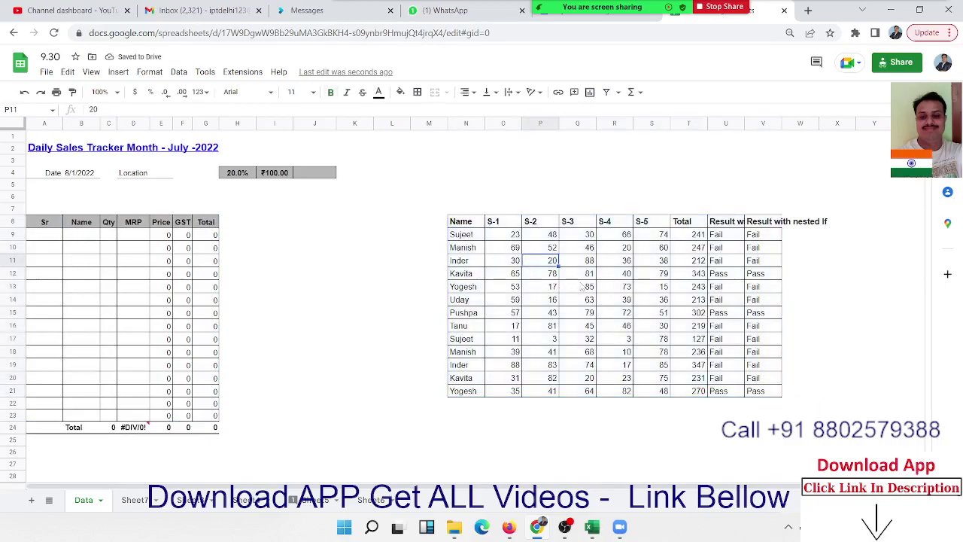
key("ctrl+z")
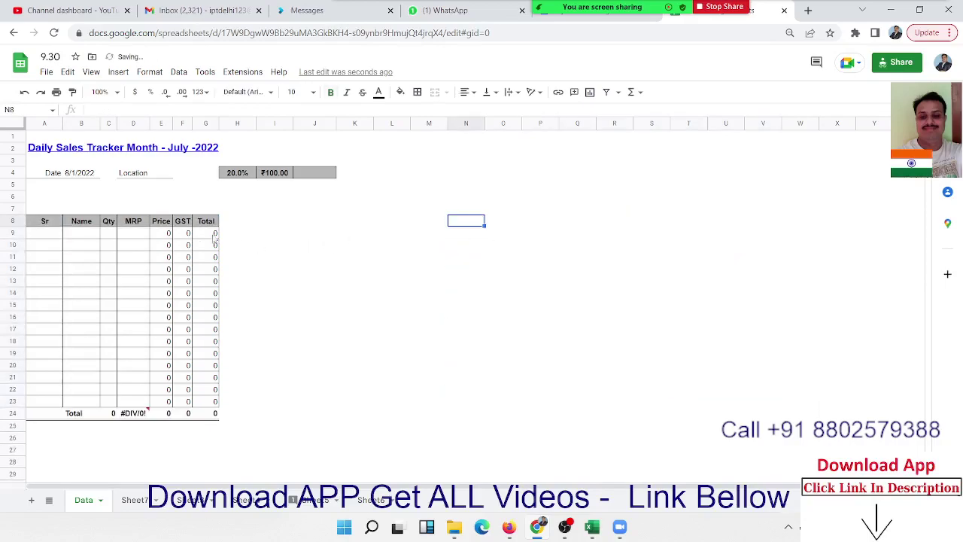
Copy the sales table A8:G25 and paste it at P7, its MRP total showing #DIV/0!
left_click_drag(54, 222, 202, 428)
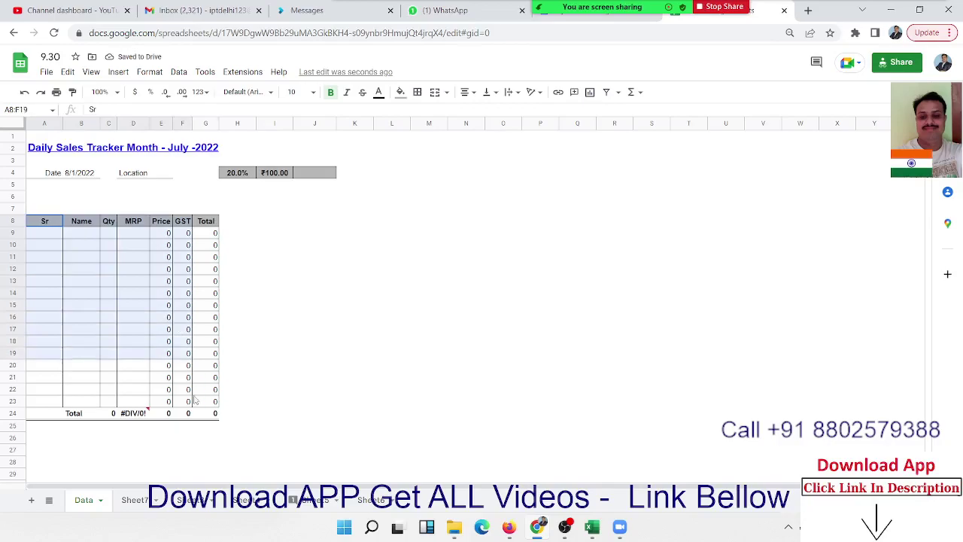
key("ctrl+c")
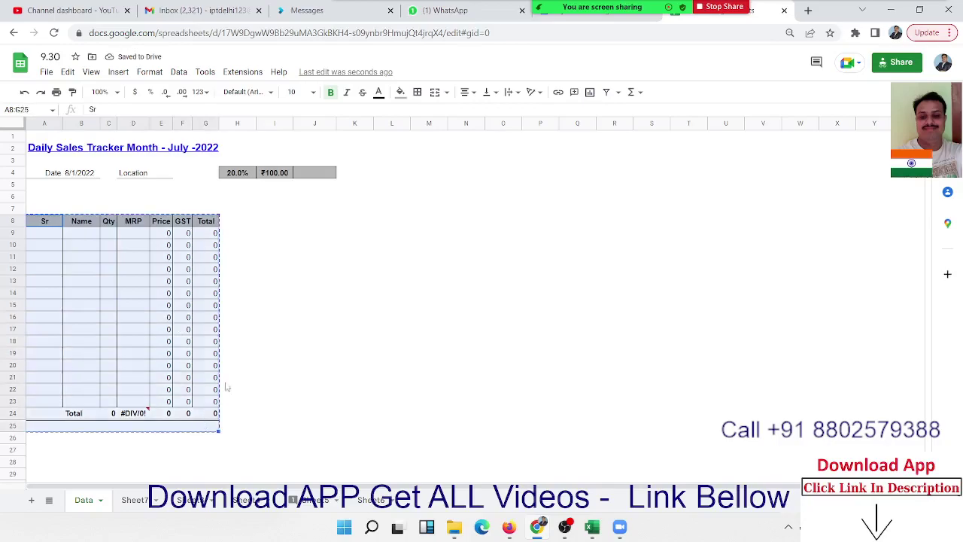
left_click(551, 214)
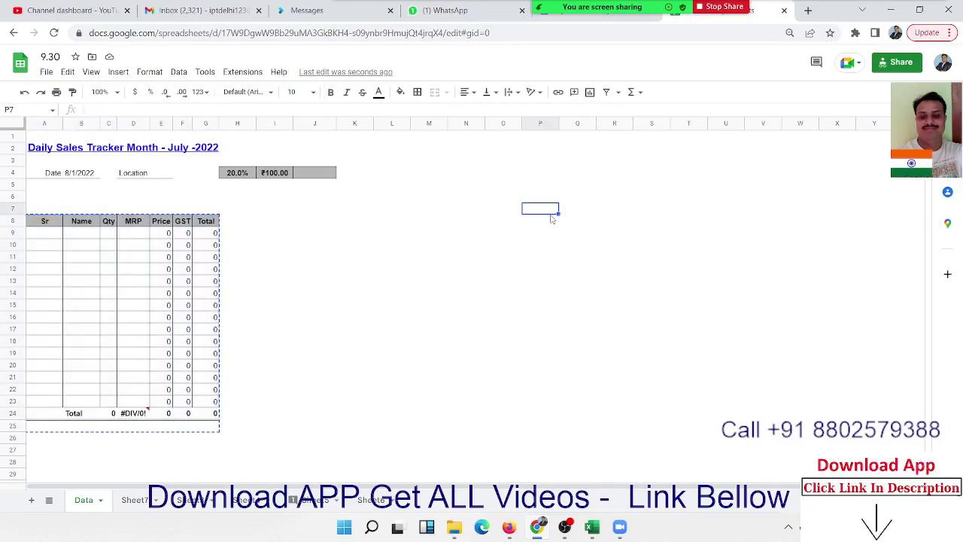
key("ctrl+v")
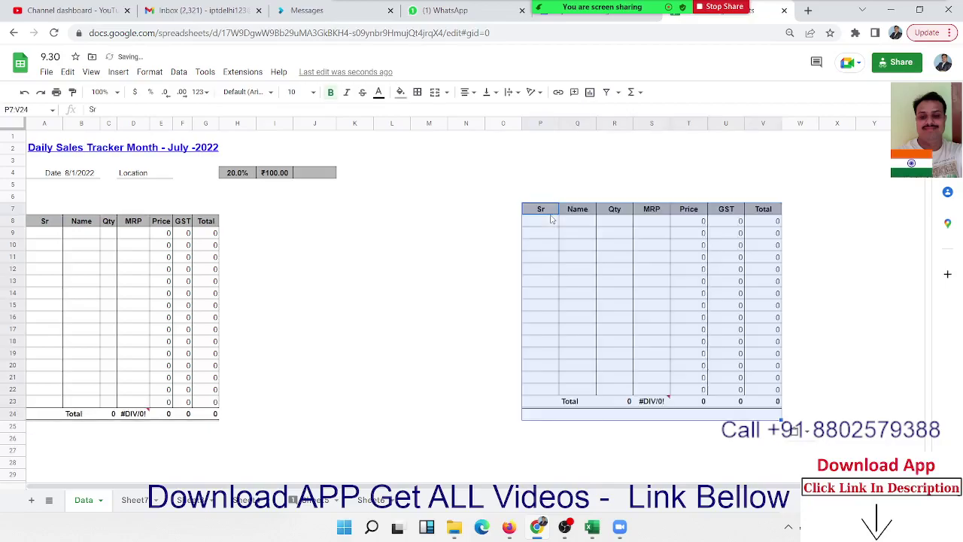
left_click(652, 401)
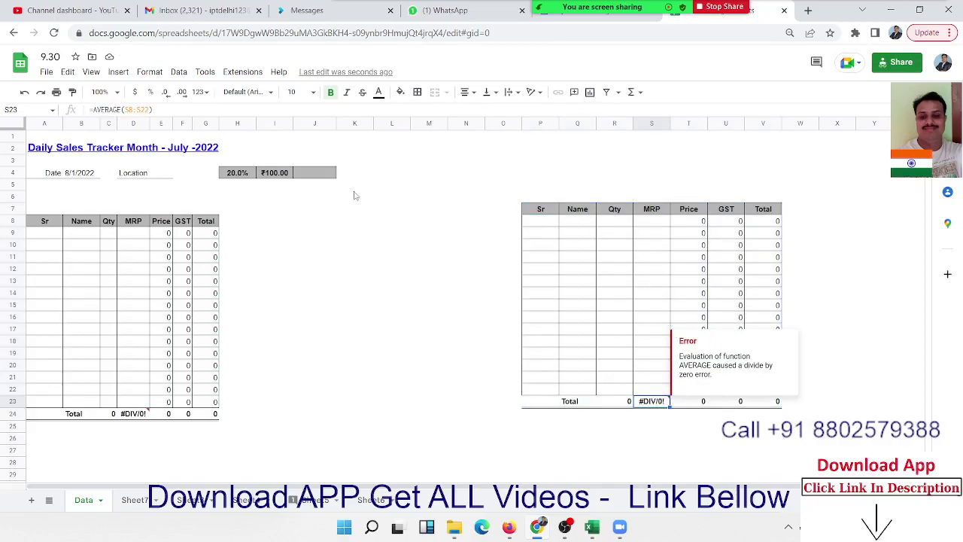
left_click(67, 71)
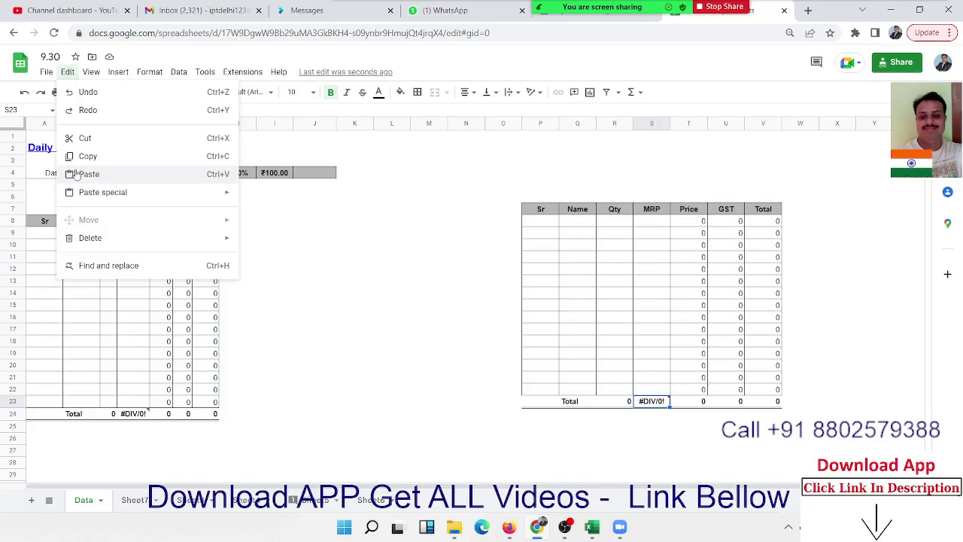
left_click(503, 245)
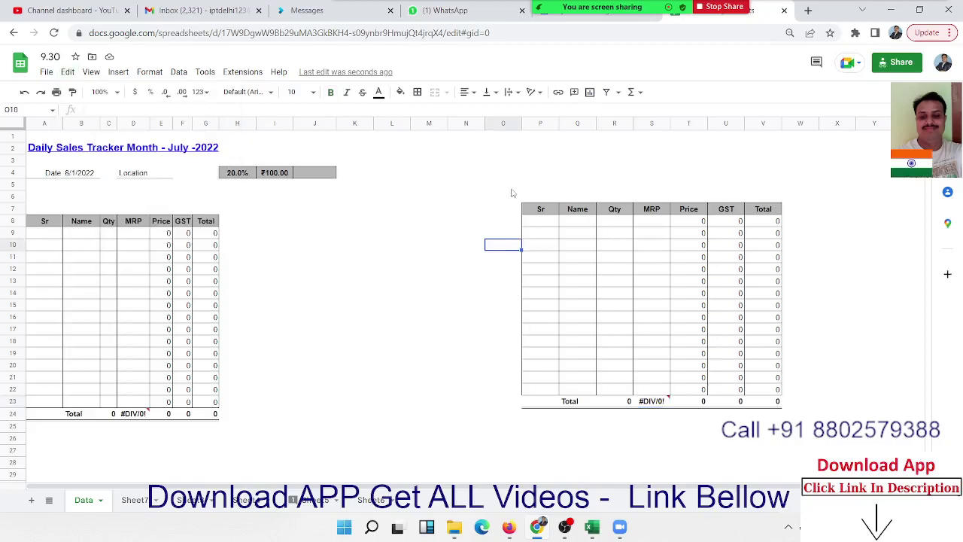
Clear the duplicate table at O5:W24 and copy A8:G24 again, with N8 as destination.
mouse_move(511, 190)
left_mouse_down()
mouse_move(790, 407)
mouse_move(778, 419)
left_mouse_up()
key("Delete")
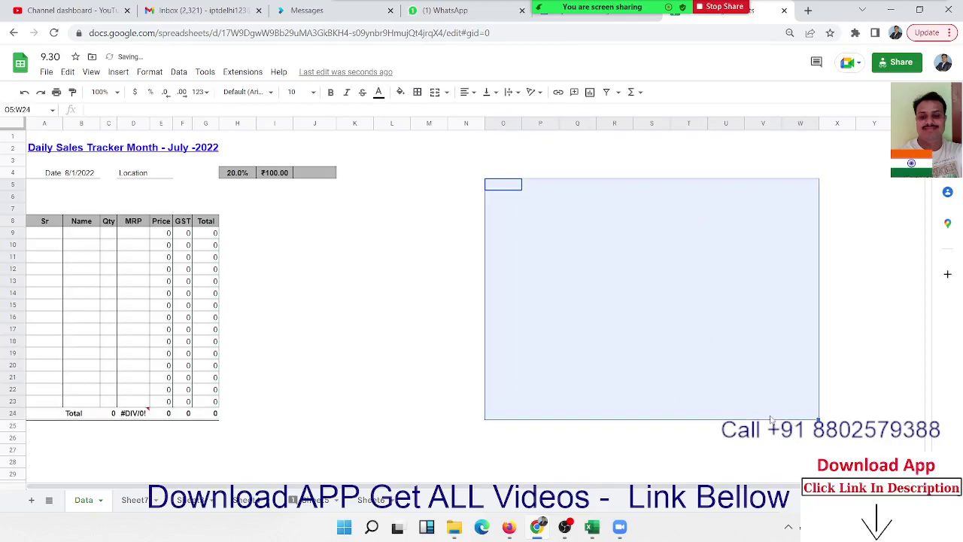
left_click(58, 226)
left_click_drag(59, 226, 202, 414)
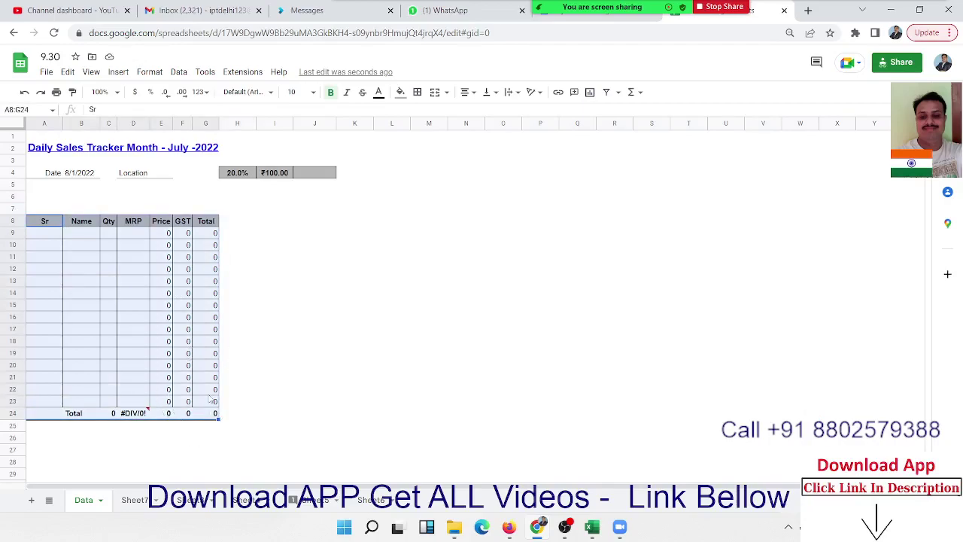
key("ctrl+c")
left_click(466, 221)
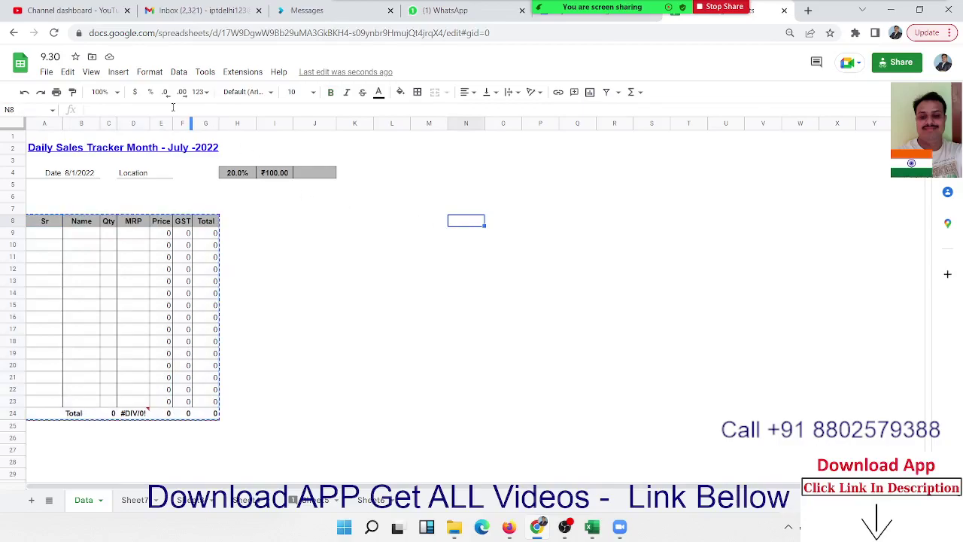
left_click(69, 72)
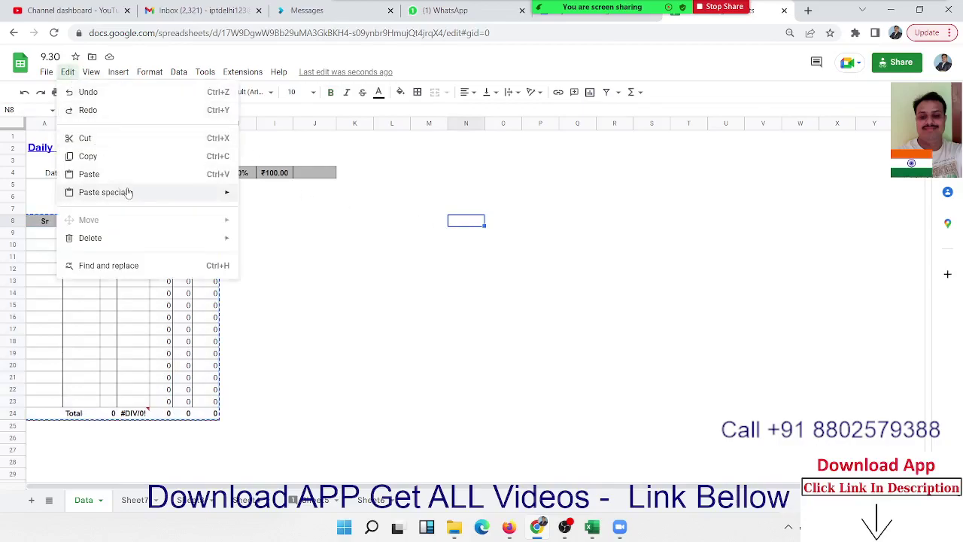
mouse_move(103, 193)
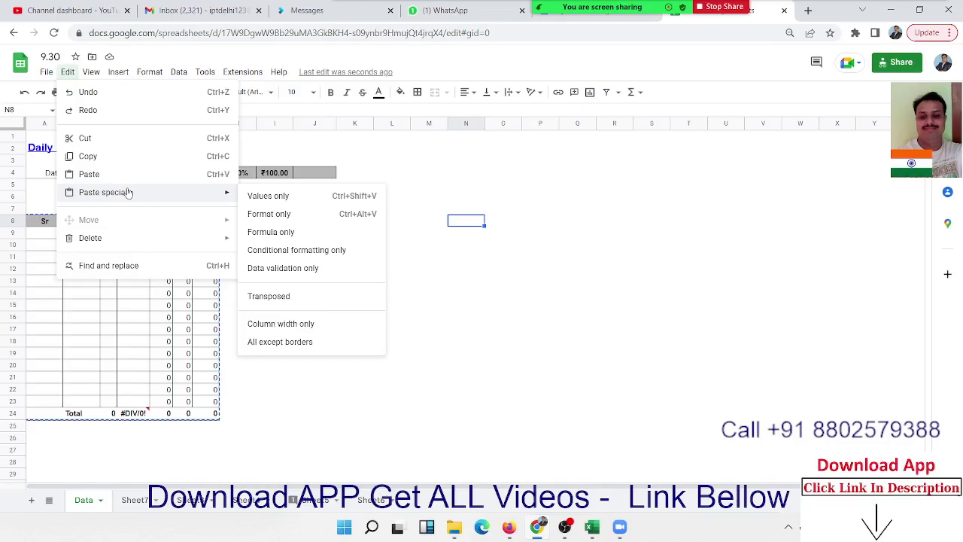
Paste the tracker as values only at N8, check its GST and #DIV/0! cells, then clear N8:T28.
left_click(359, 197)
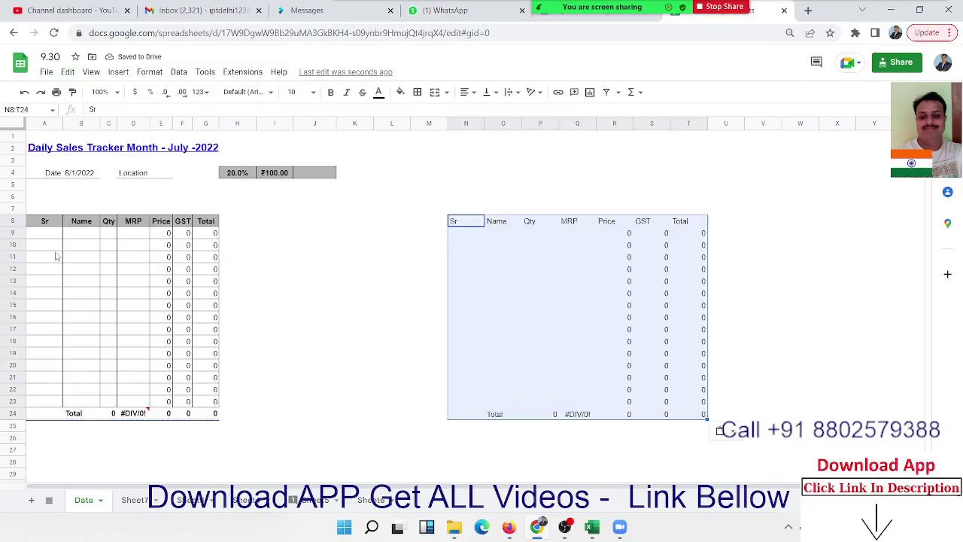
left_click(637, 296)
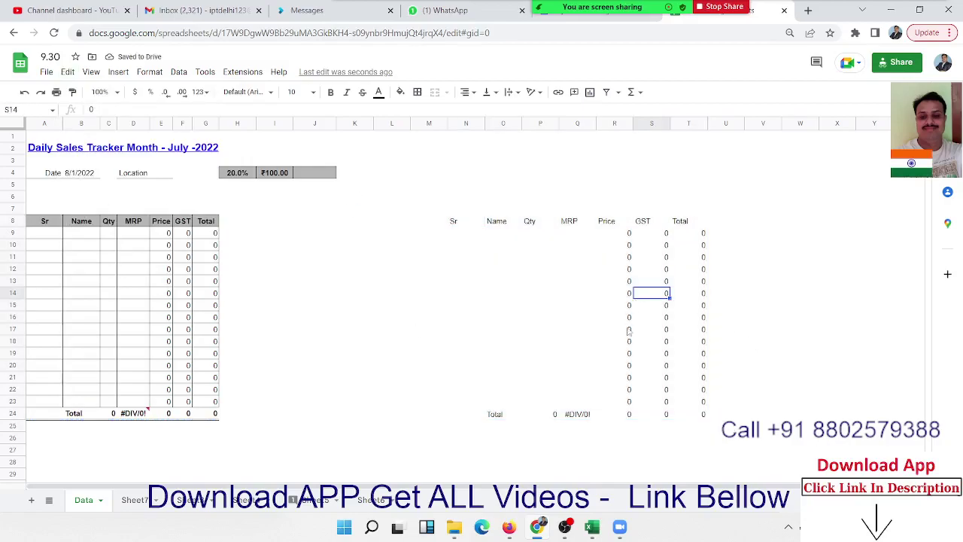
left_click(580, 415)
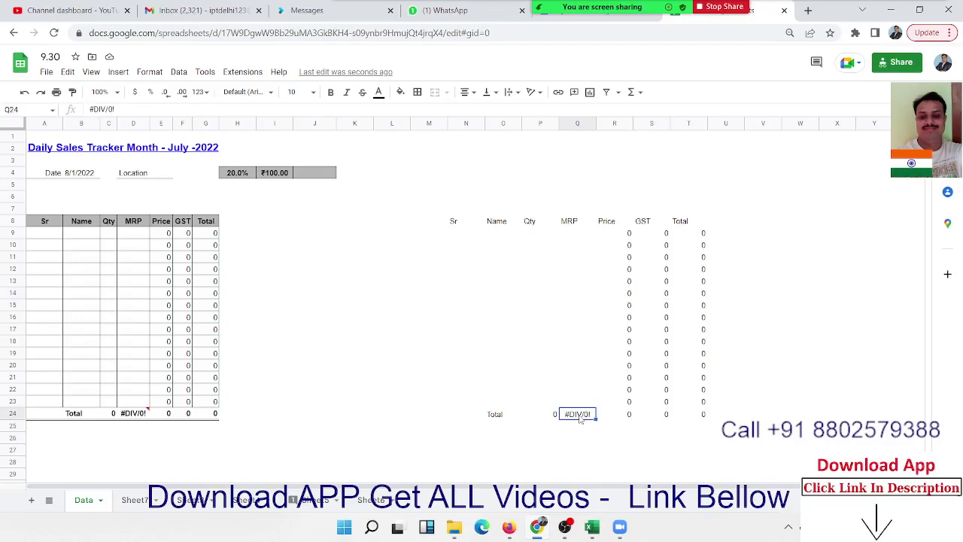
left_click(623, 403)
left_click(652, 378)
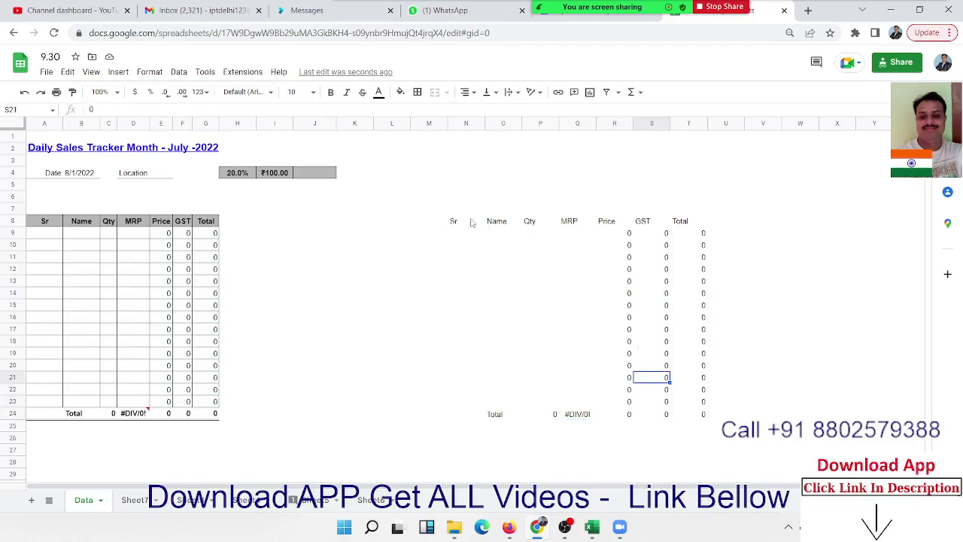
mouse_move(466, 220)
left_mouse_down()
mouse_move(693, 452)
mouse_move(679, 464)
left_mouse_up()
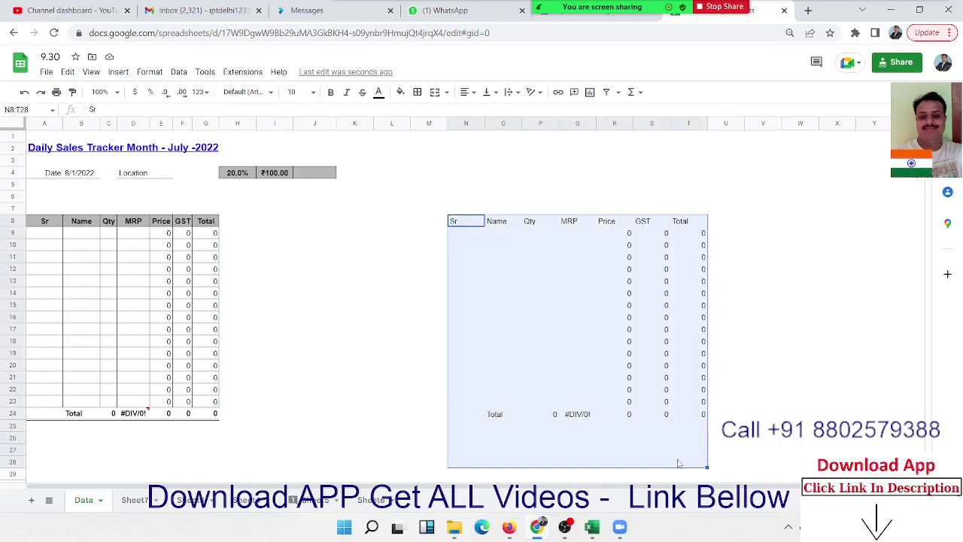
key("Delete")
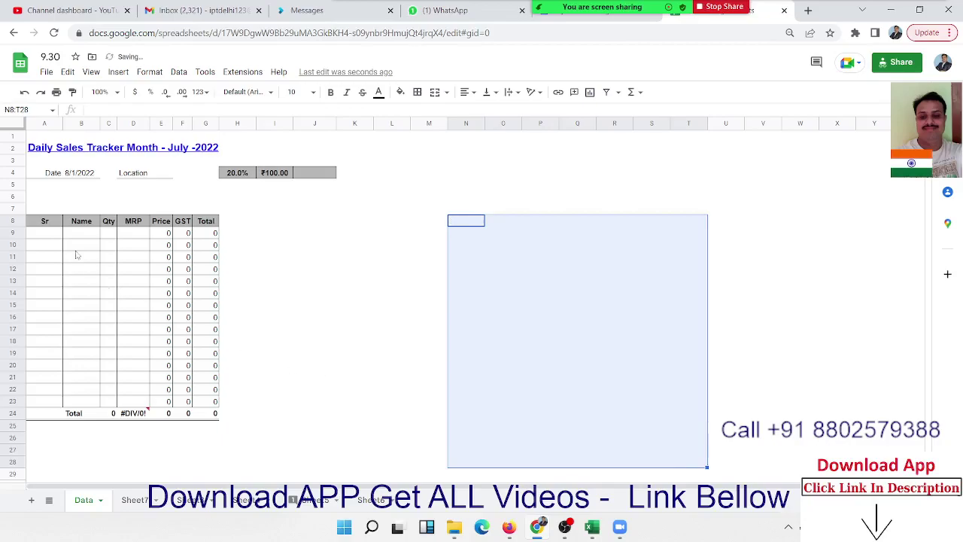
Copy the sales table again and paste only its formatting at P7.
left_click(46, 228)
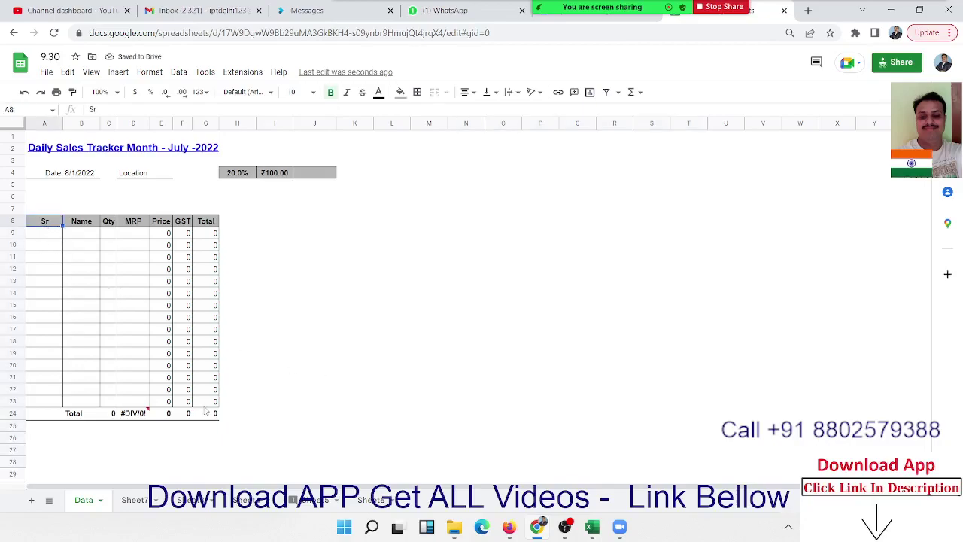
left_click(207, 413, "shift")
key("ctrl+c")
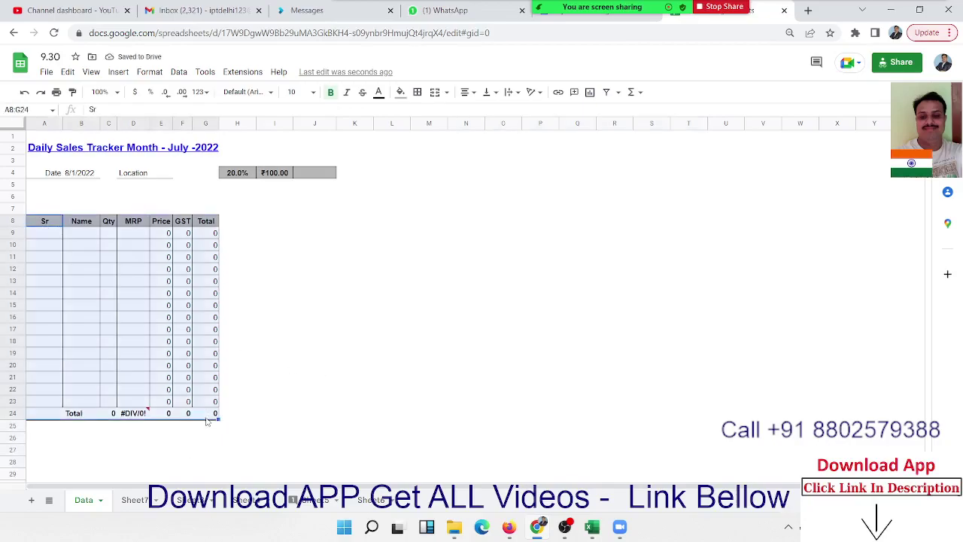
left_click(540, 245)
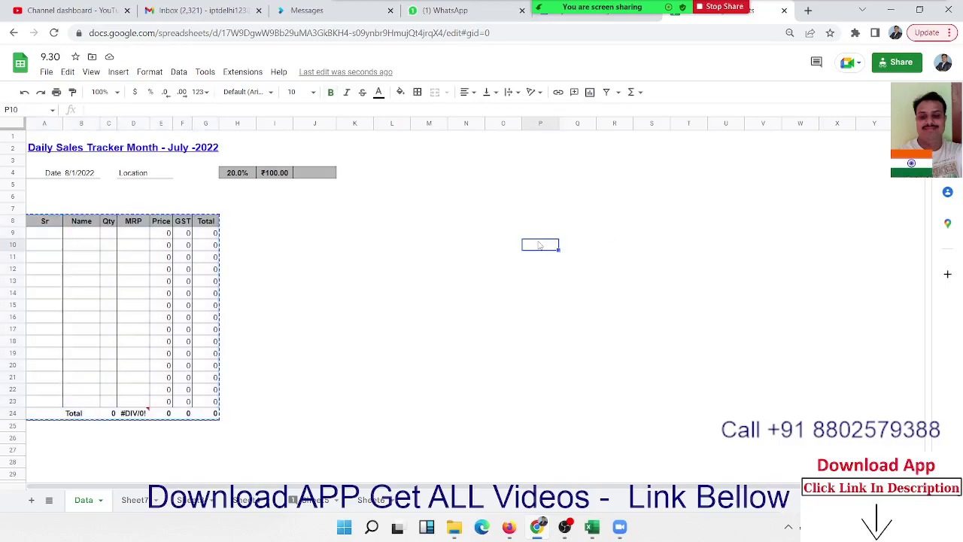
left_click(554, 213)
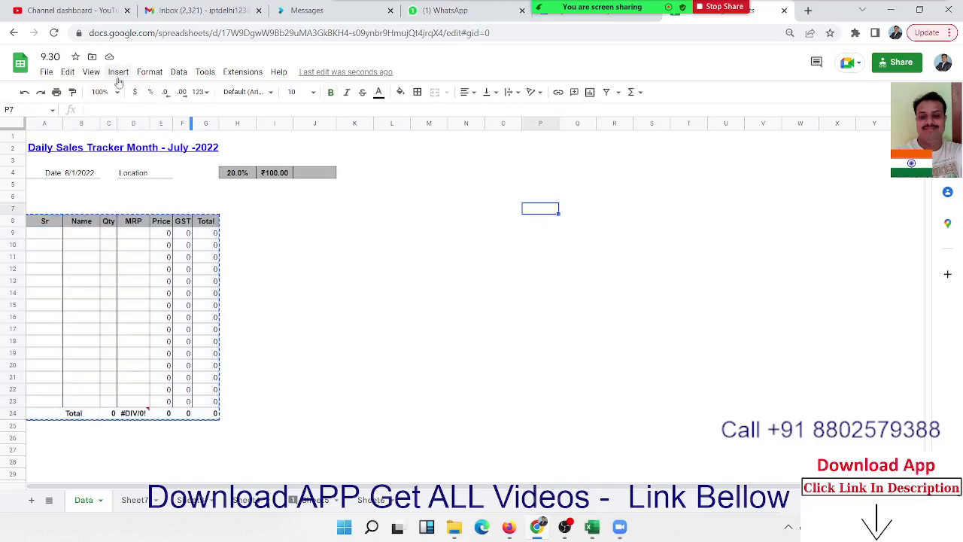
left_click(67, 72)
mouse_move(103, 192)
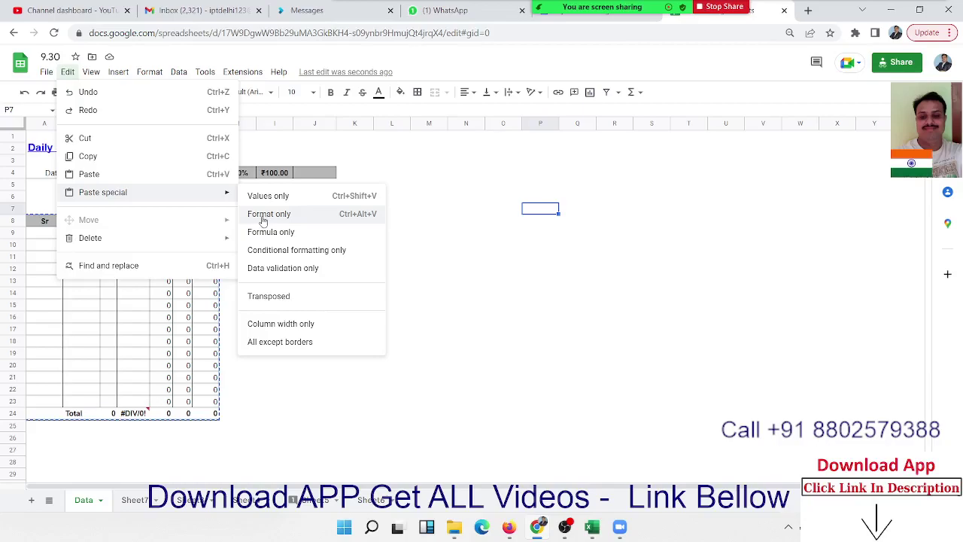
left_click(268, 214)
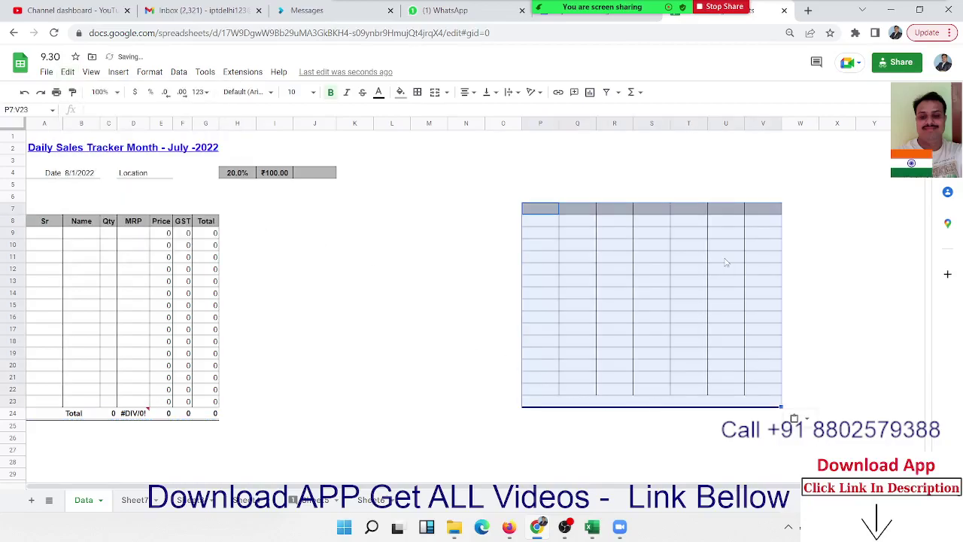
Inspect the empty formatted copy around U21:U23, then undo the format-only paste.
left_click(750, 221)
left_click(752, 245)
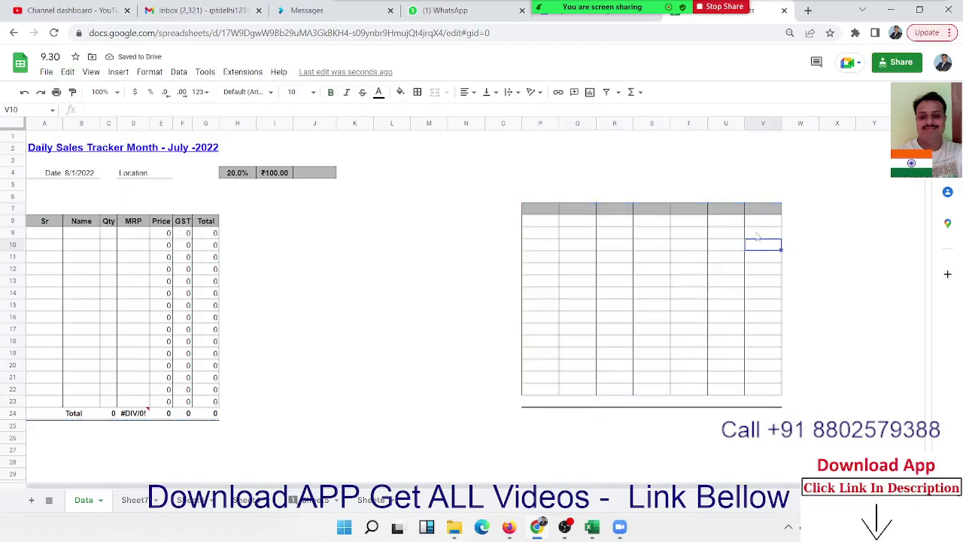
left_click(723, 401)
key("shift+Up")
key("shift+Up")
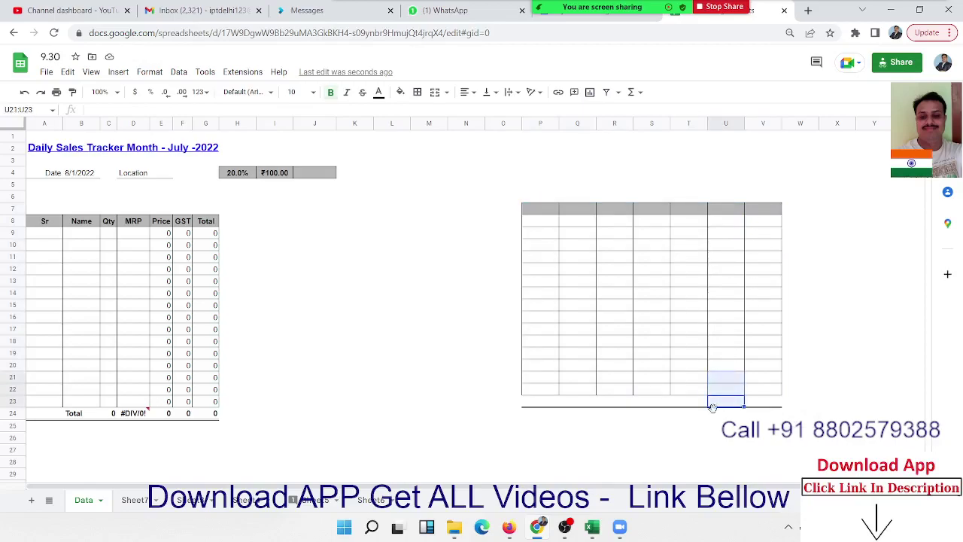
key("Right")
key("Left")
key("Left")
key("Left")
key("Left")
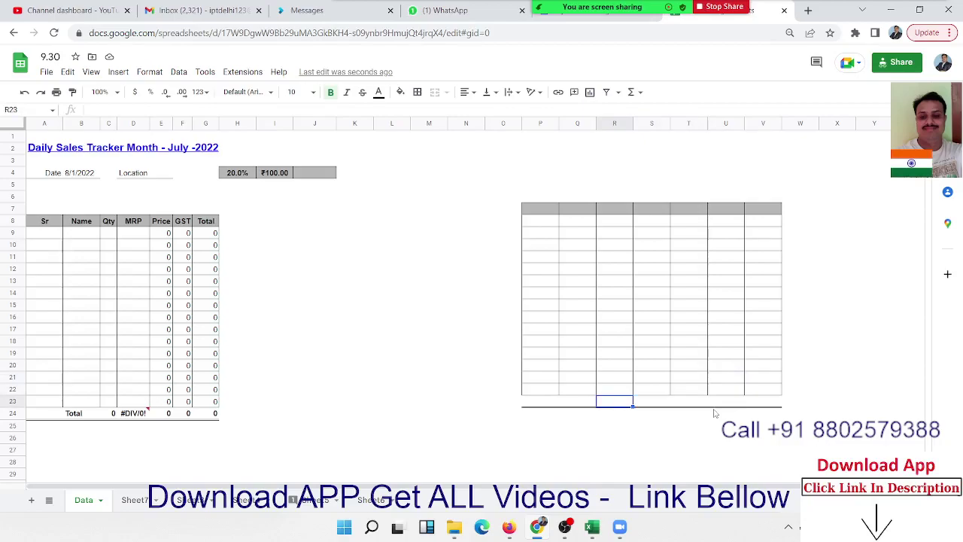
key("ctrl+z")
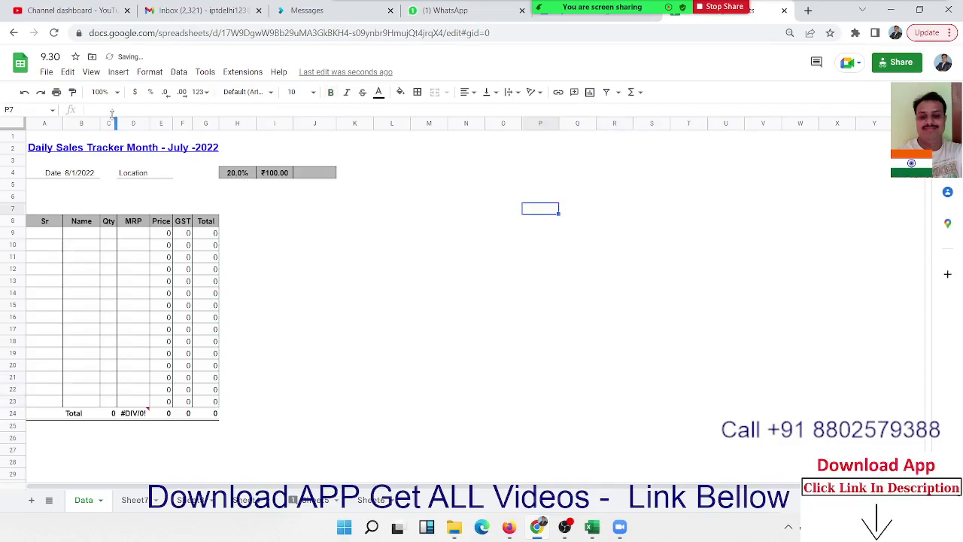
Paste the table at P7 as formulas only, check its #DIV/0! cell, clear and restore it.
left_click(67, 71)
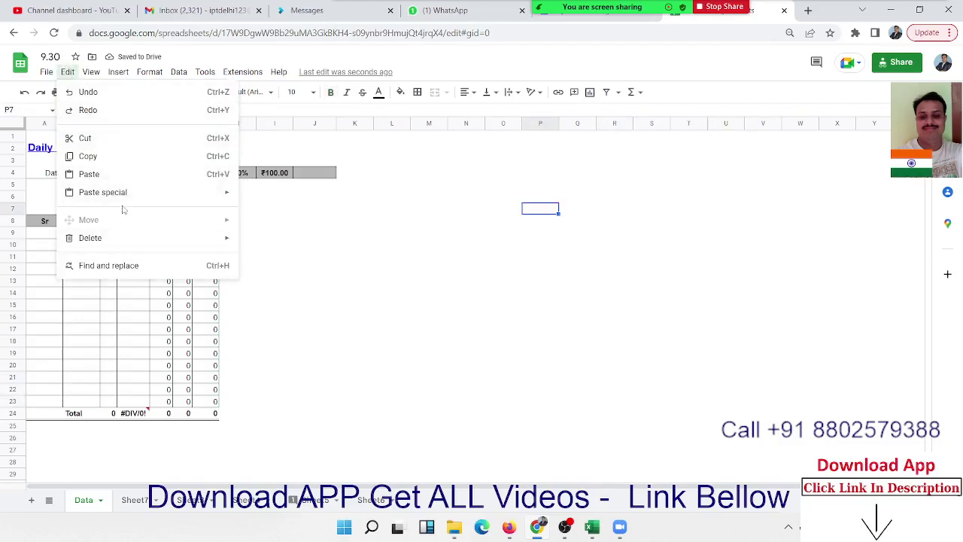
mouse_move(103, 191)
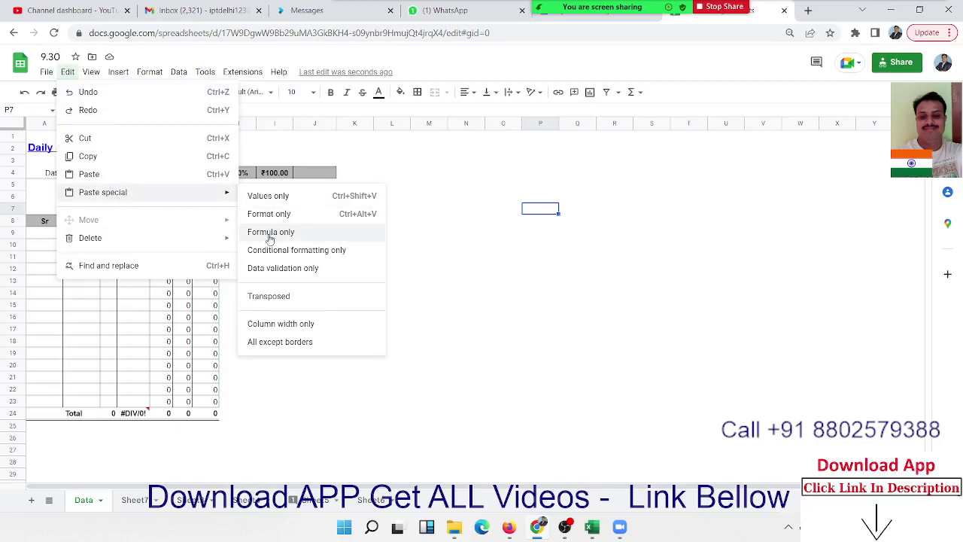
left_click(270, 232)
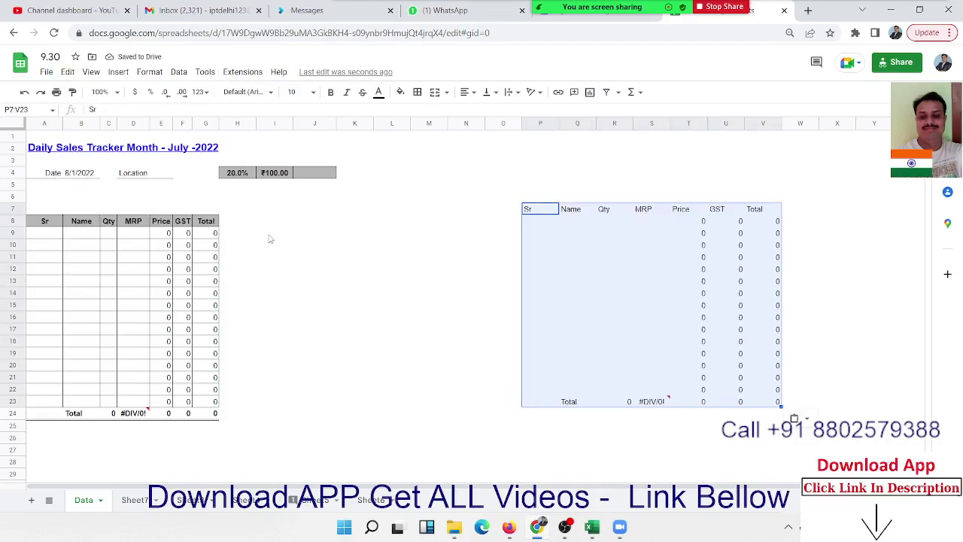
left_click(641, 404)
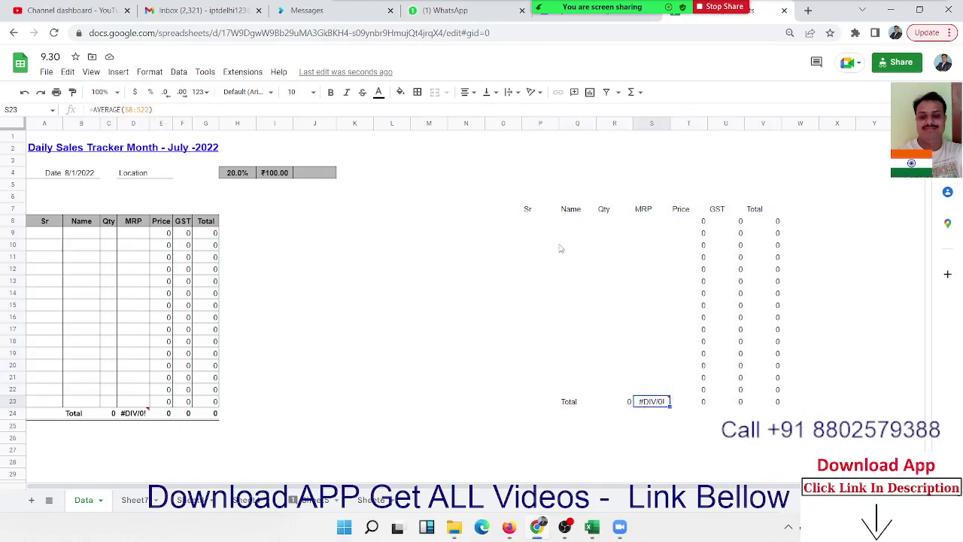
left_click_drag(528, 209, 770, 416)
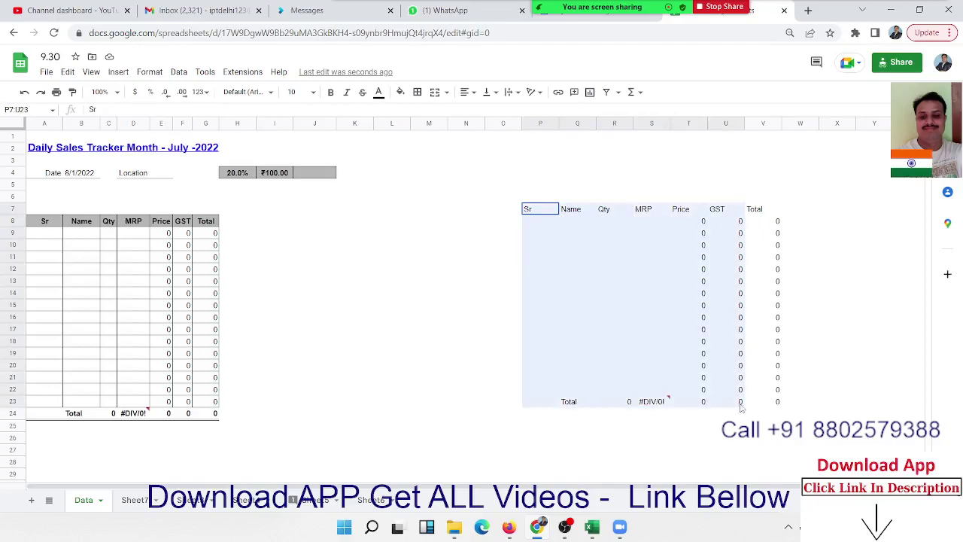
key("Delete")
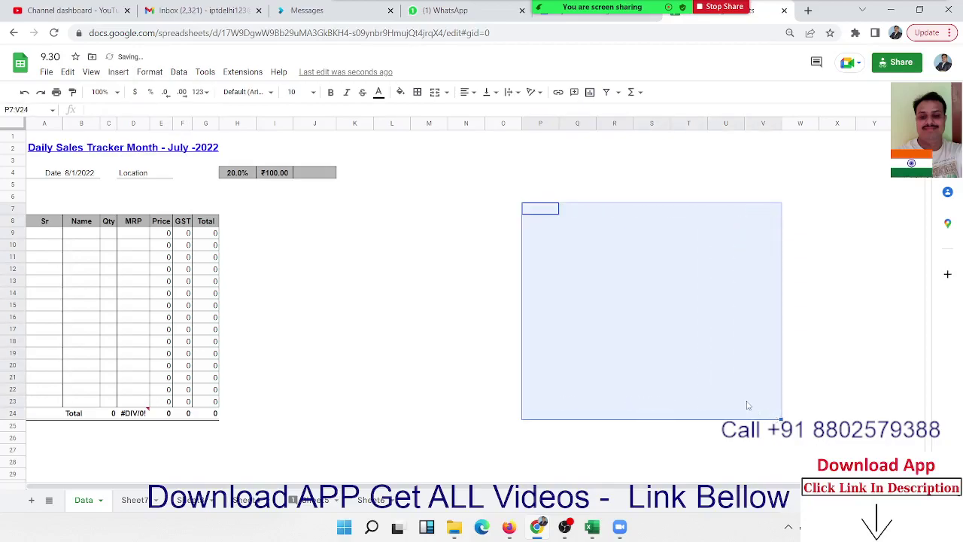
key("ctrl+z")
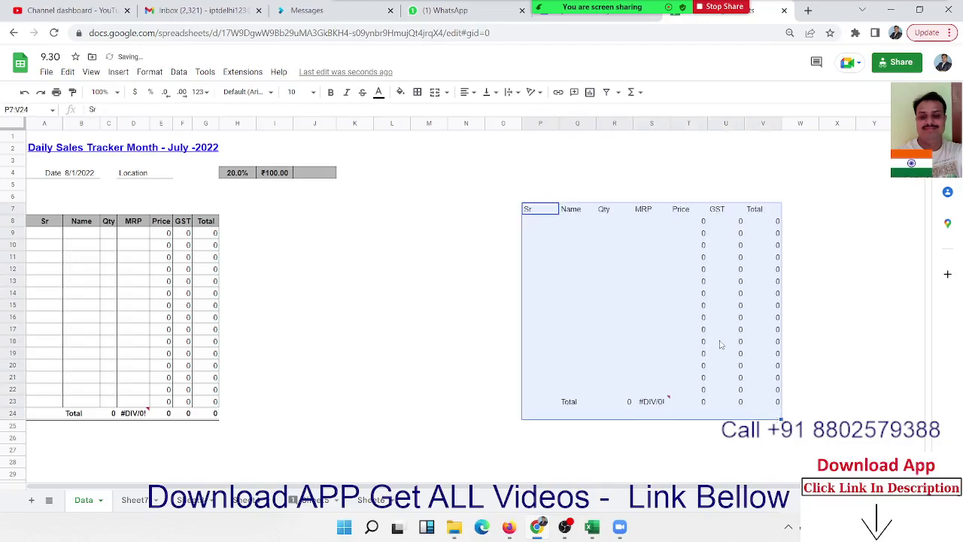
Check the GST, row Total and Price formulas in the pasted copy.
left_click(722, 307)
left_click(751, 334)
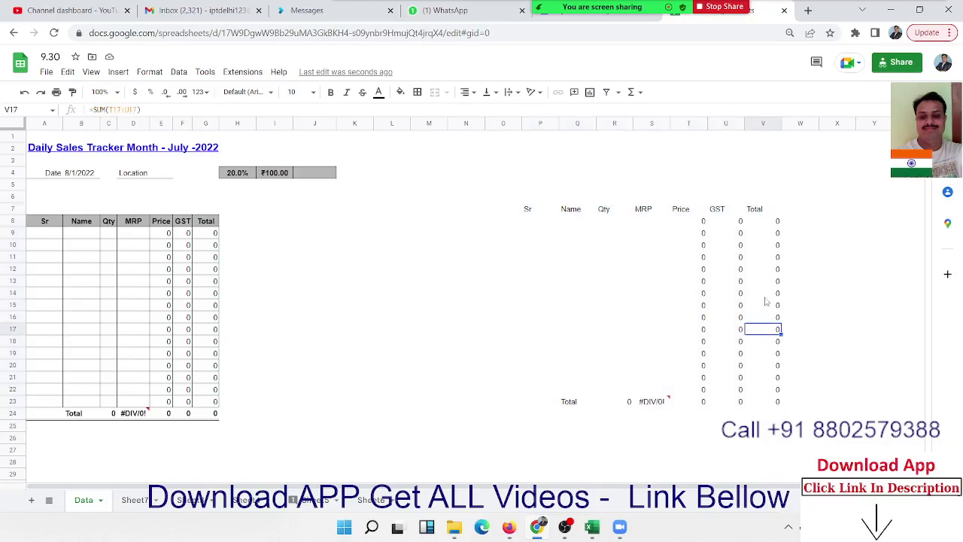
left_click(664, 231)
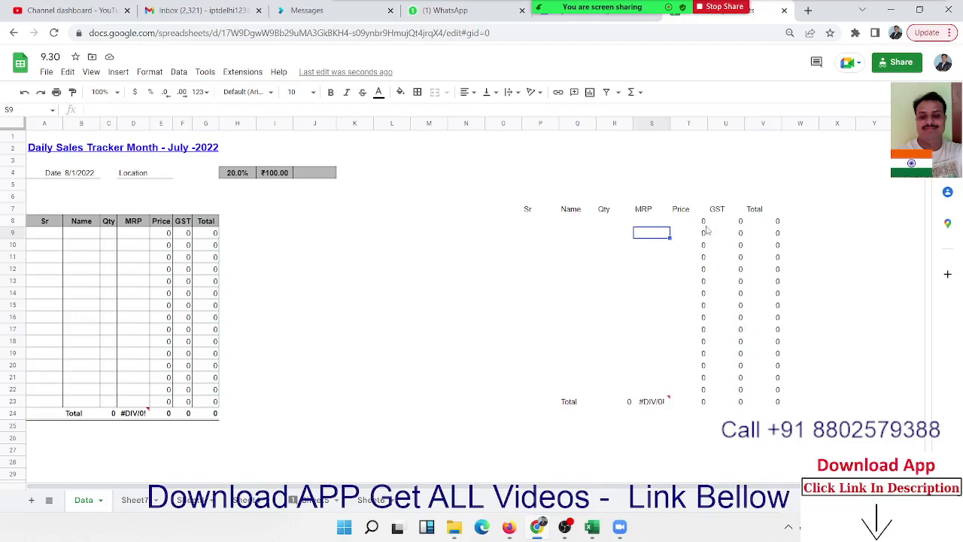
Enter Qty 52 in R8 and MRP 60 in S8 of the right-hand table.
left_click(706, 224)
left_click(606, 221)
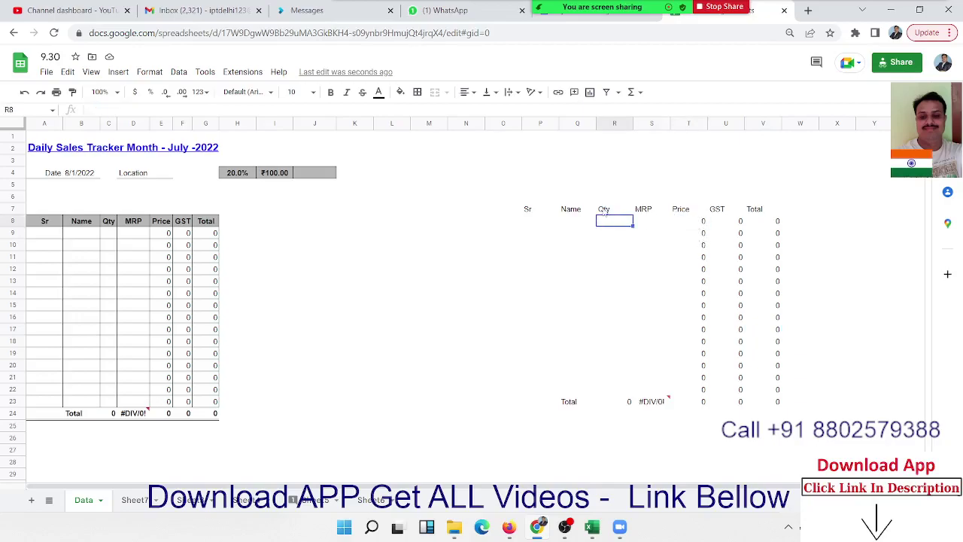
type("52")
key("Tab")
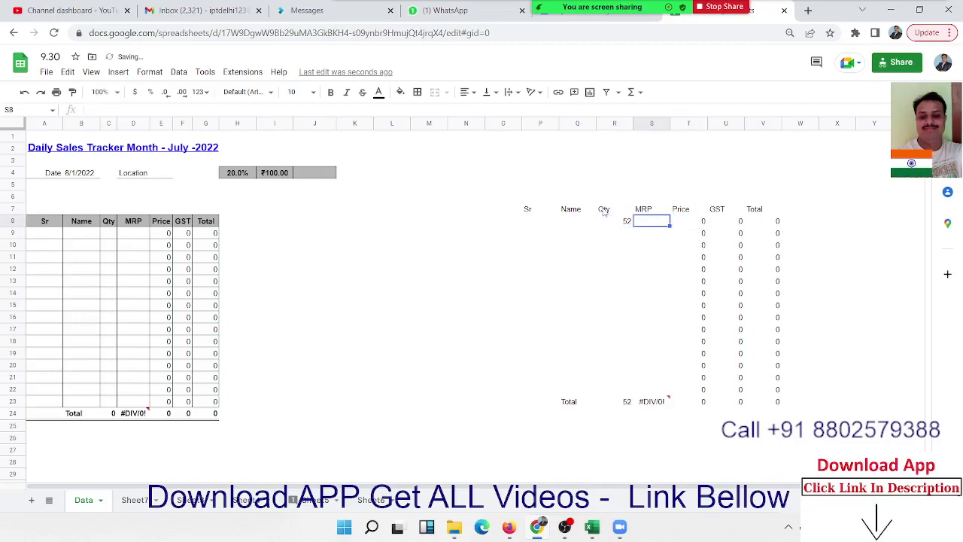
type("60")
key("Return")
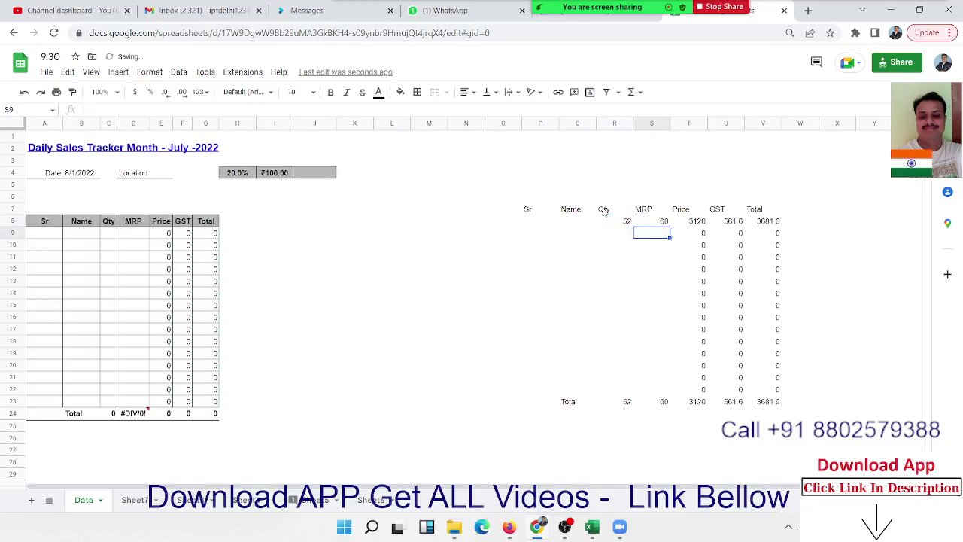
Copy the Total column V8:V23 of the right-hand table.
left_click(753, 223)
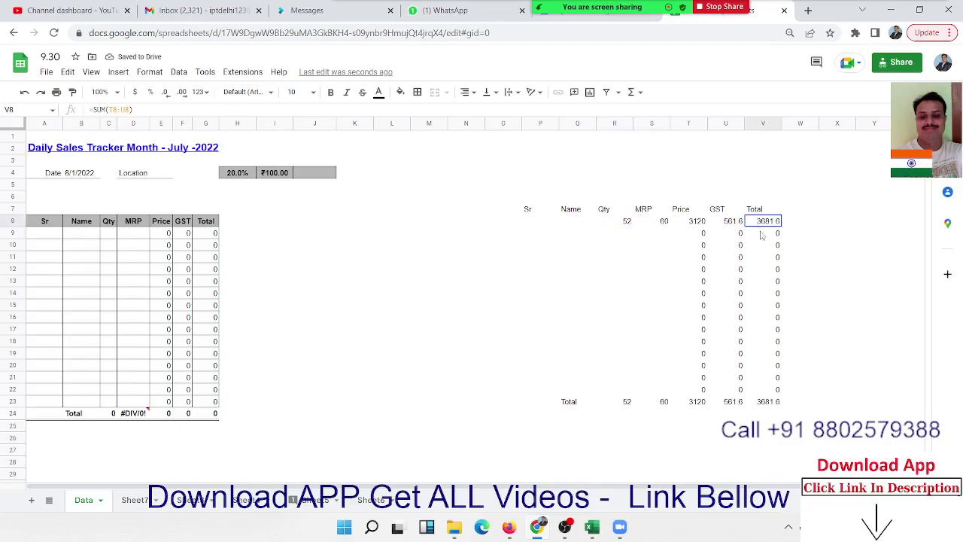
left_click_drag(761, 232, 771, 355)
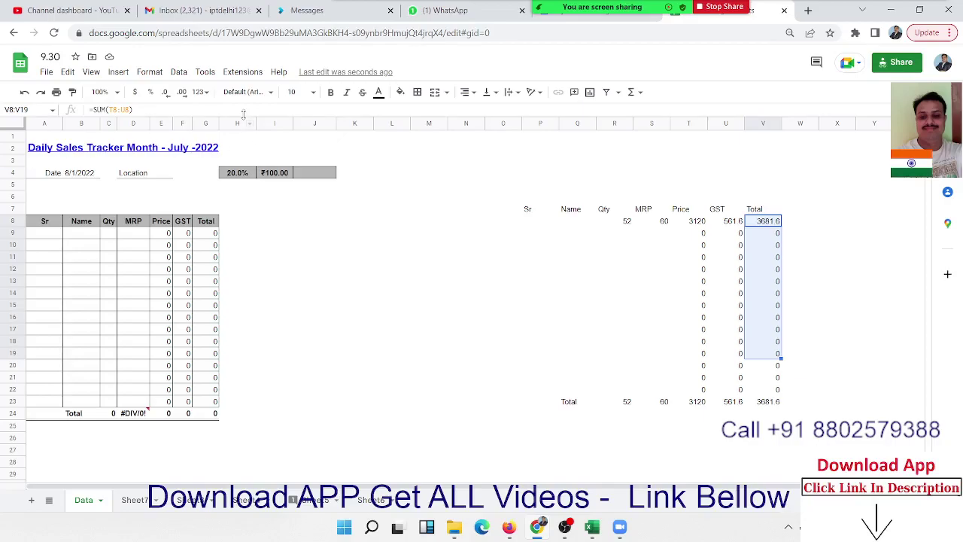
left_click_drag(762, 223, 764, 402)
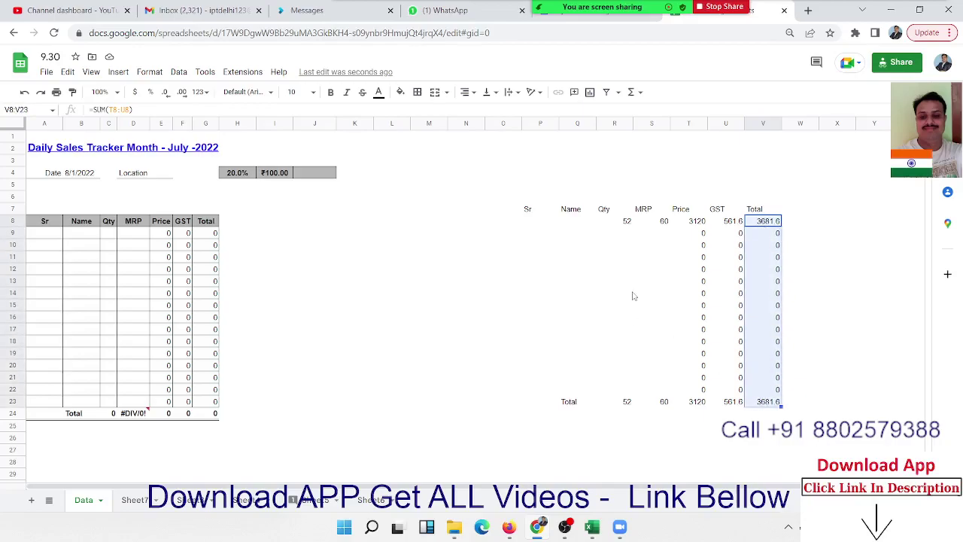
key("ctrl+c")
Paste V8:V23 back as values only and confirm the Total cells now hold plain numbers.
left_click(73, 74)
mouse_move(103, 192)
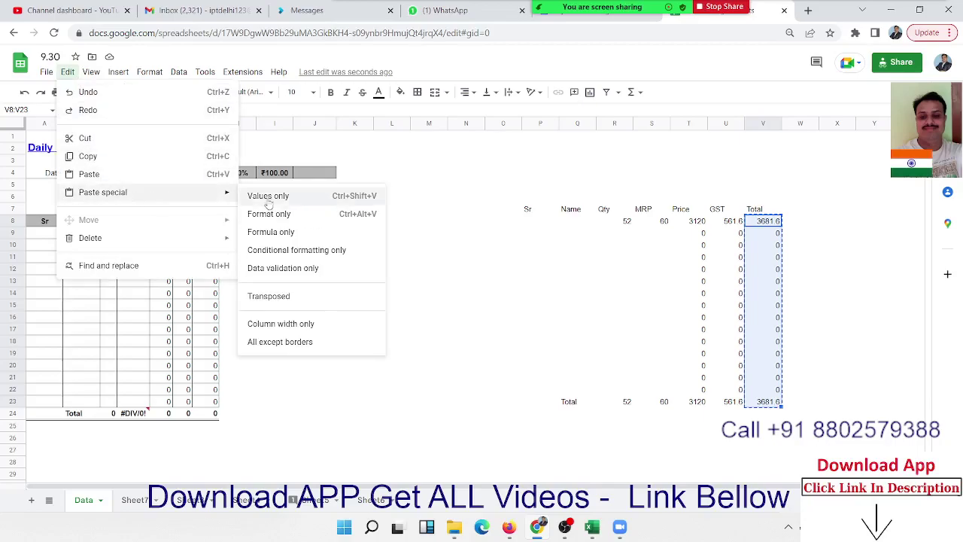
left_click(269, 197)
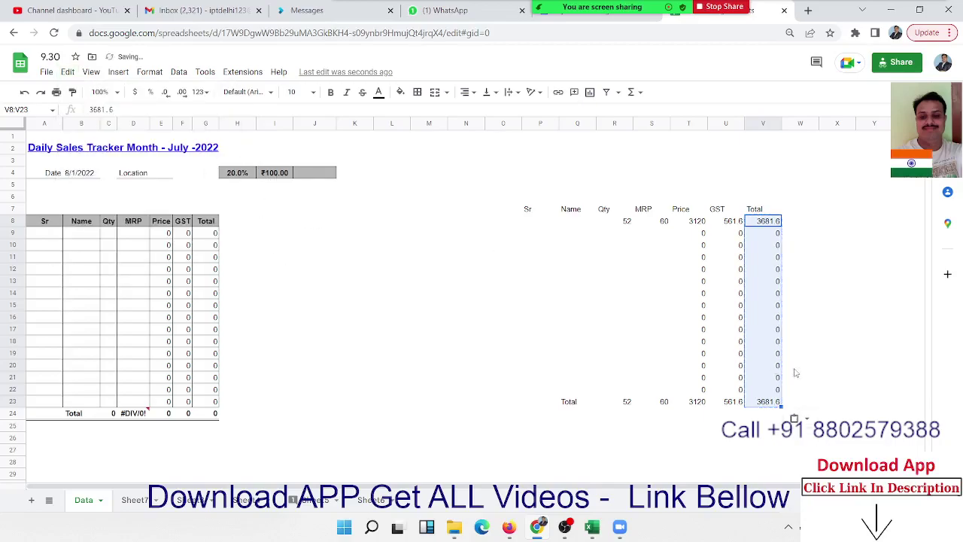
left_click(773, 342)
left_click(776, 292)
left_click(777, 256)
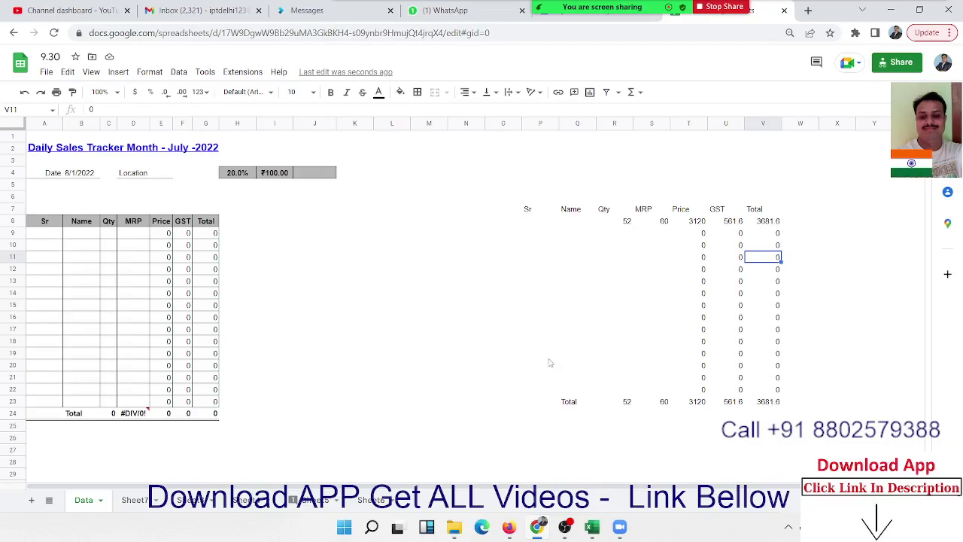
Look over the Edit menu's Paste special options, then switch to the Sheet7 marks table.
left_click(68, 72)
mouse_move(103, 193)
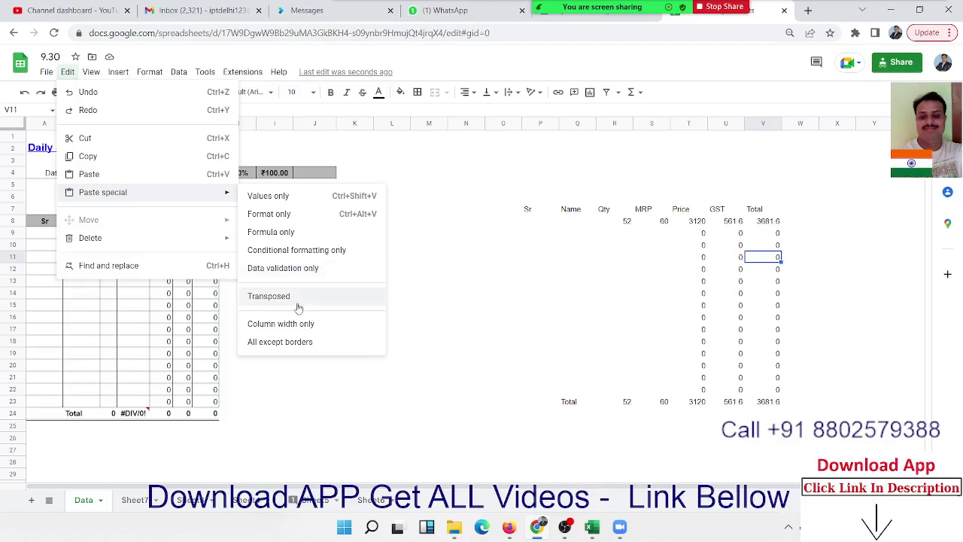
left_click(443, 296)
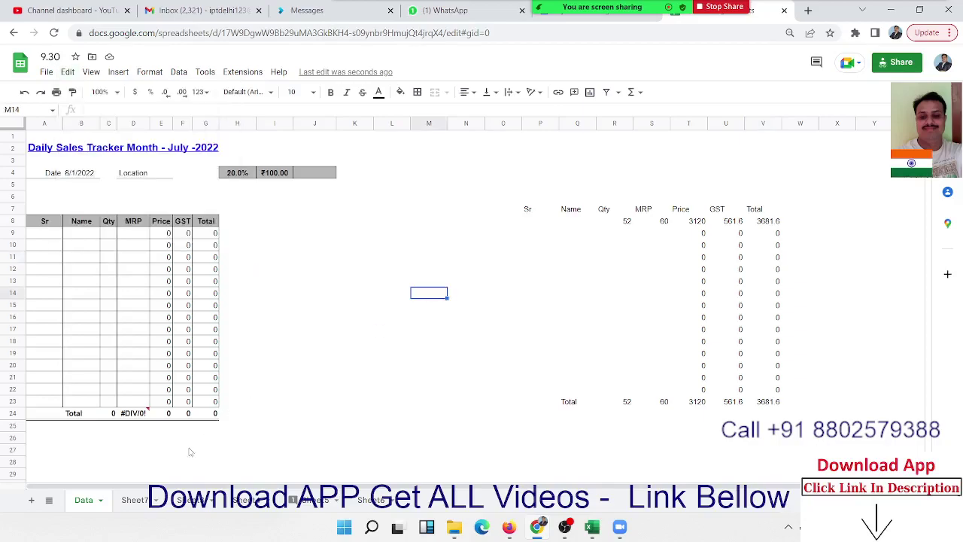
left_click(137, 501)
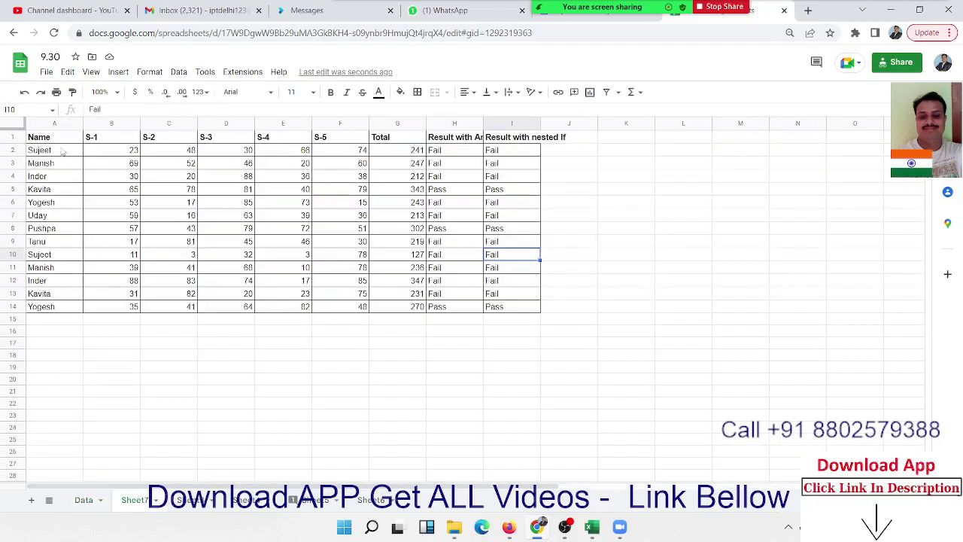
Copy the Name column A1:A14 and paste it transposed across row 18 from A18.
left_click_drag(61, 138, 60, 306)
key("ctrl+c")
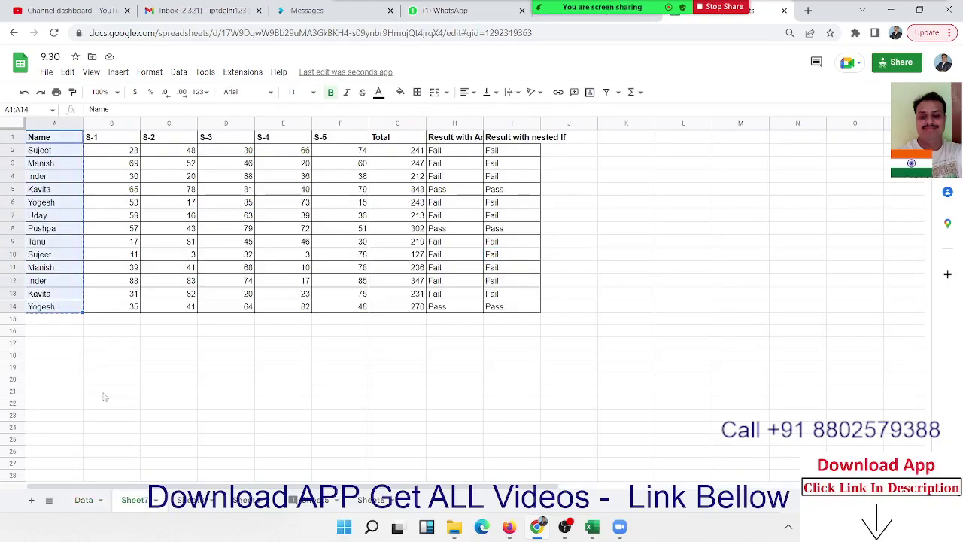
left_click(67, 355)
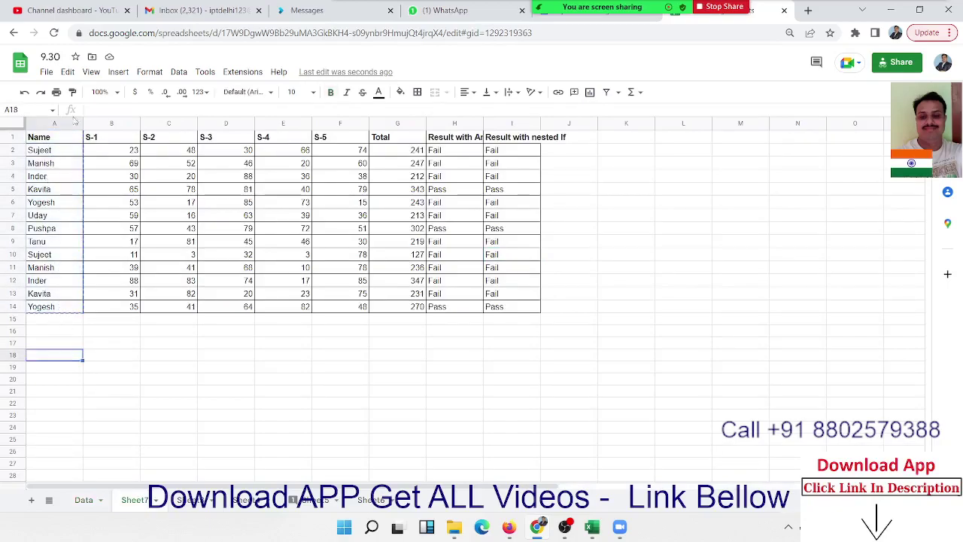
left_click(68, 72)
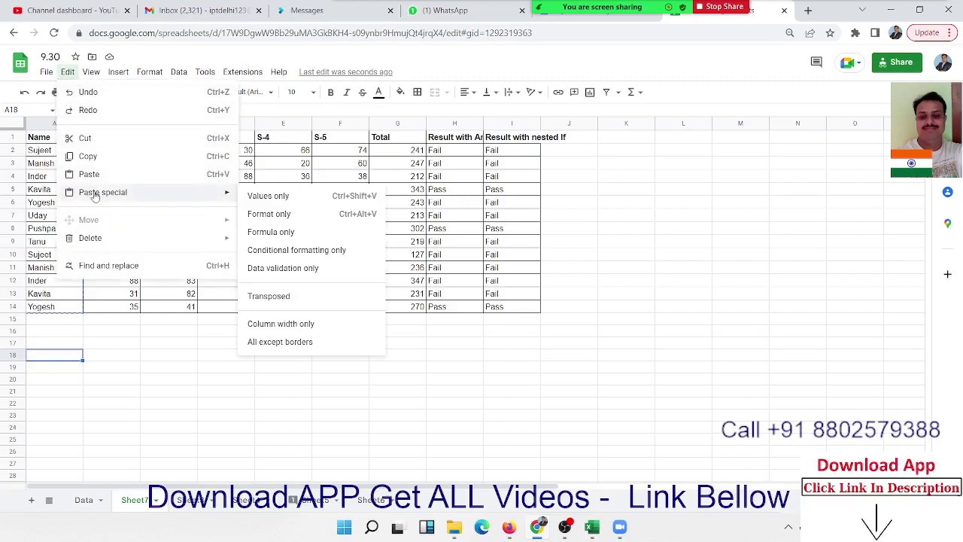
left_click(323, 295)
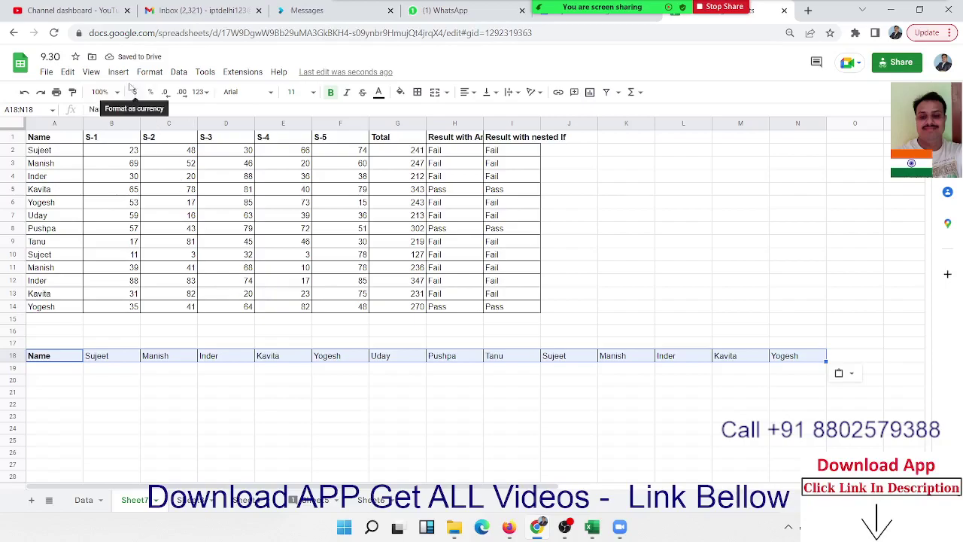
Select row 18 and zoom the view out to see more of the sheet.
left_click(67, 73)
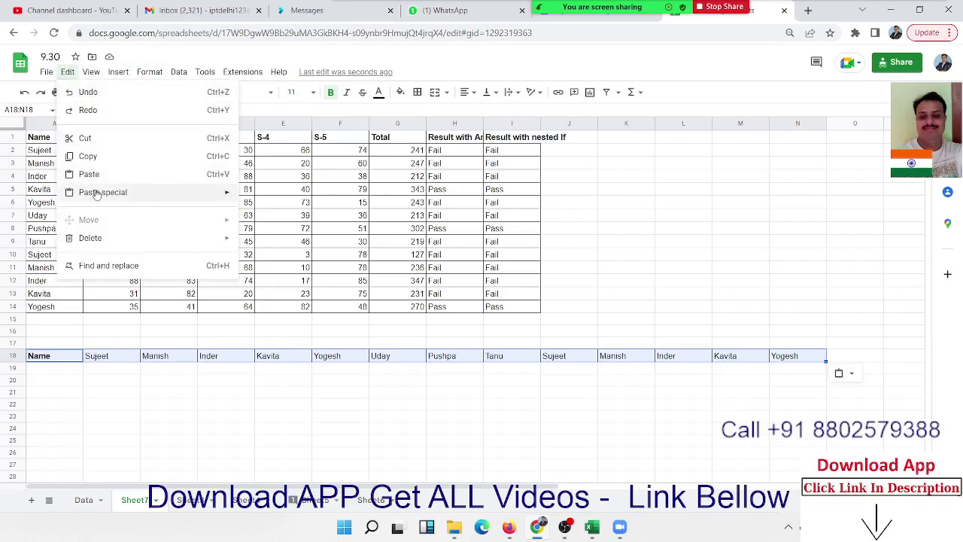
mouse_move(103, 192)
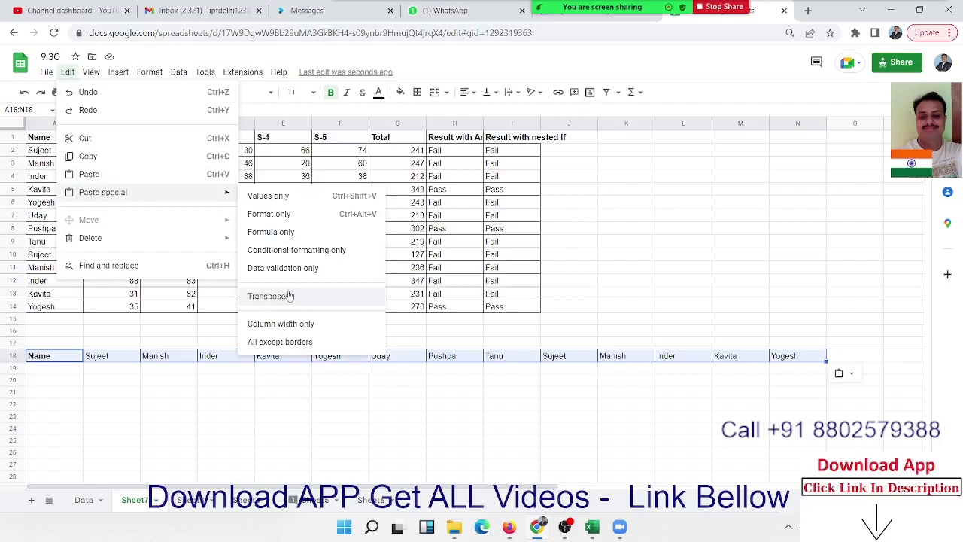
left_click(138, 370)
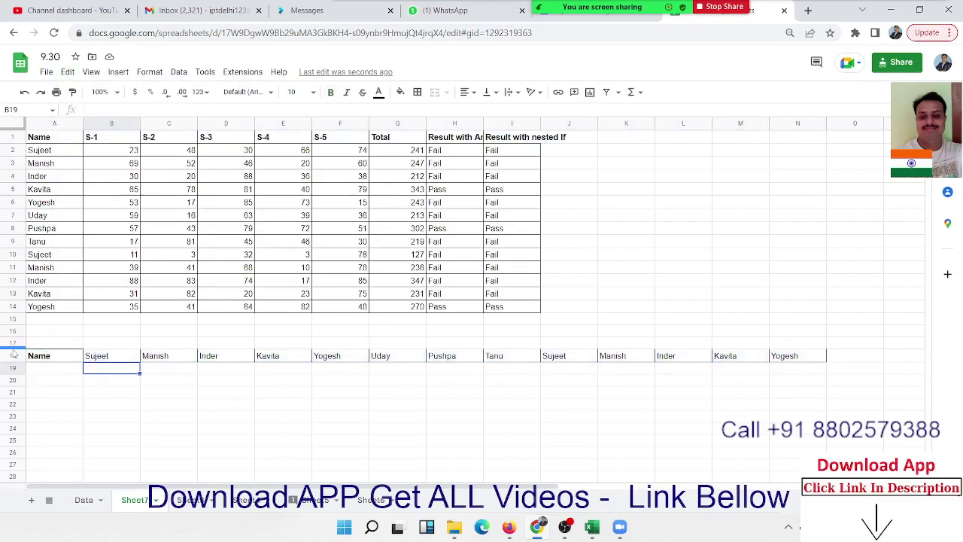
left_click(13, 357)
key("ctrl+minus")
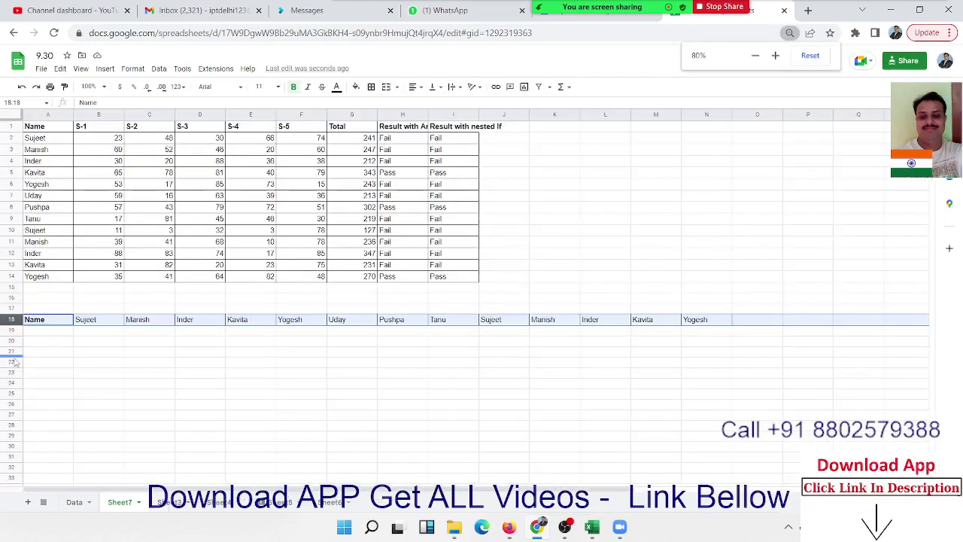
Narrow columns B, E and A so names and S-1 to S-3 marks fit tightly.
right_click(15, 321)
key("Escape")
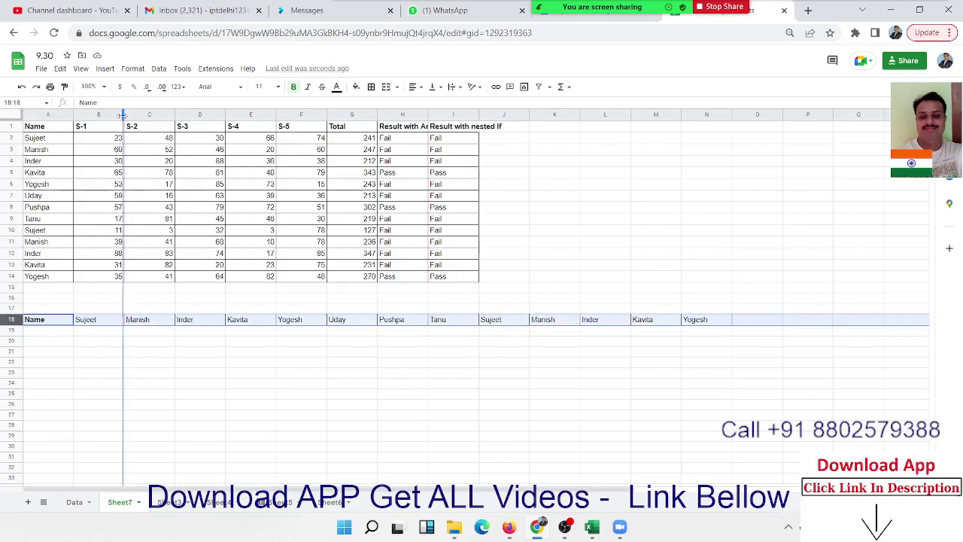
mouse_move(122, 115)
left_mouse_down()
mouse_move(98, 114)
mouse_move(147, 115)
left_mouse_up()
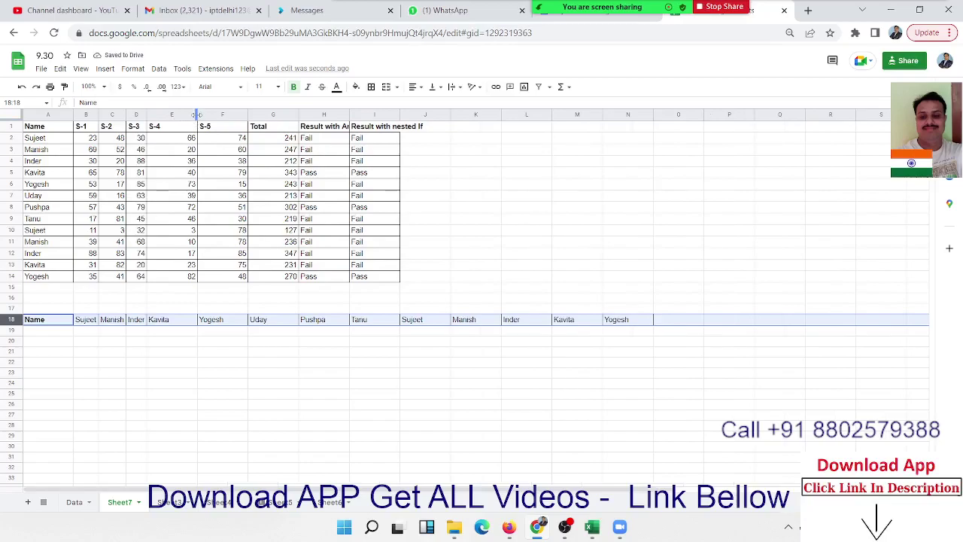
left_click_drag(197, 114, 195, 114)
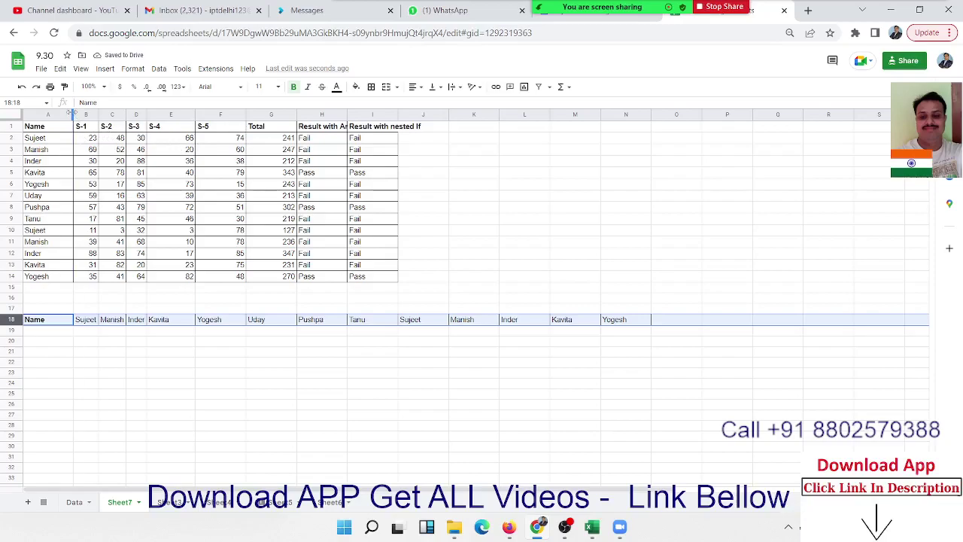
mouse_move(73, 113)
left_mouse_down()
mouse_move(51, 113)
mouse_move(89, 148)
mouse_move(119, 279)
left_mouse_up()
Paste a copy of the A1:D14 names-and-marks block at N1.
key("ctrl+c")
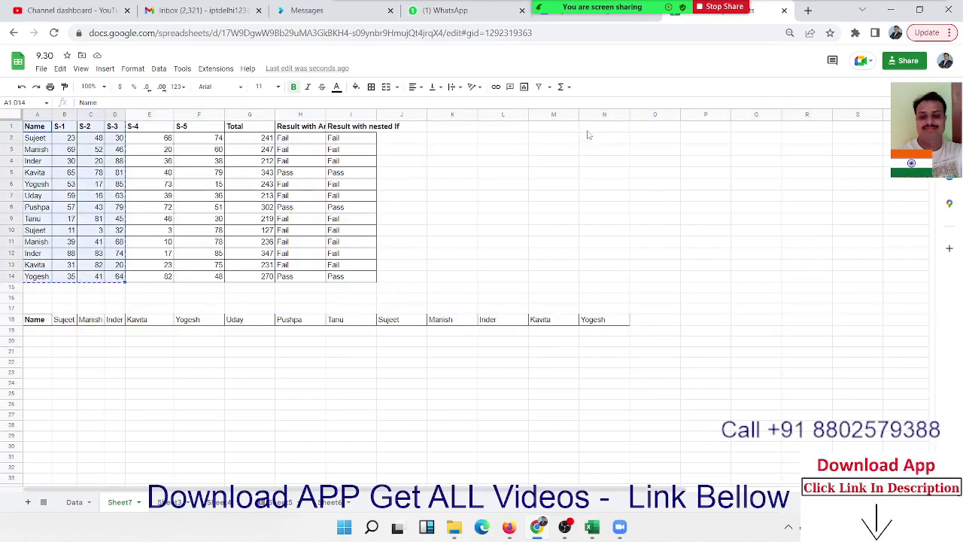
left_click(591, 127)
key("ctrl+v")
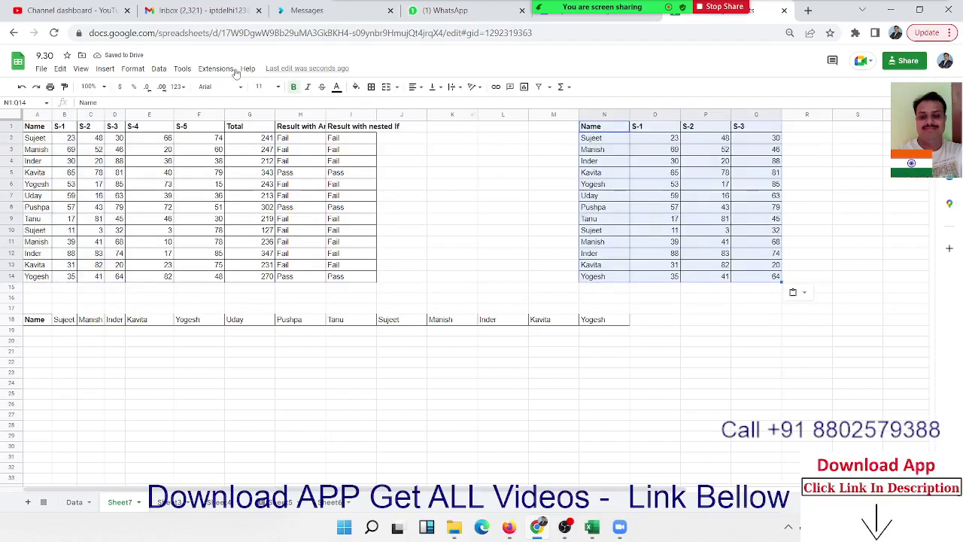
Give columns N–Q the source's narrow widths with Paste special column width only.
left_click(59, 68)
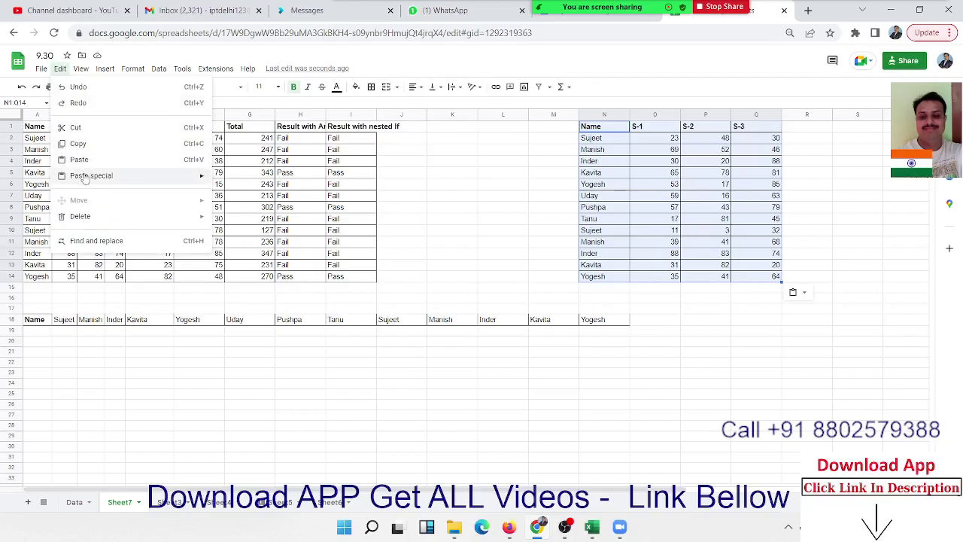
mouse_move(91, 176)
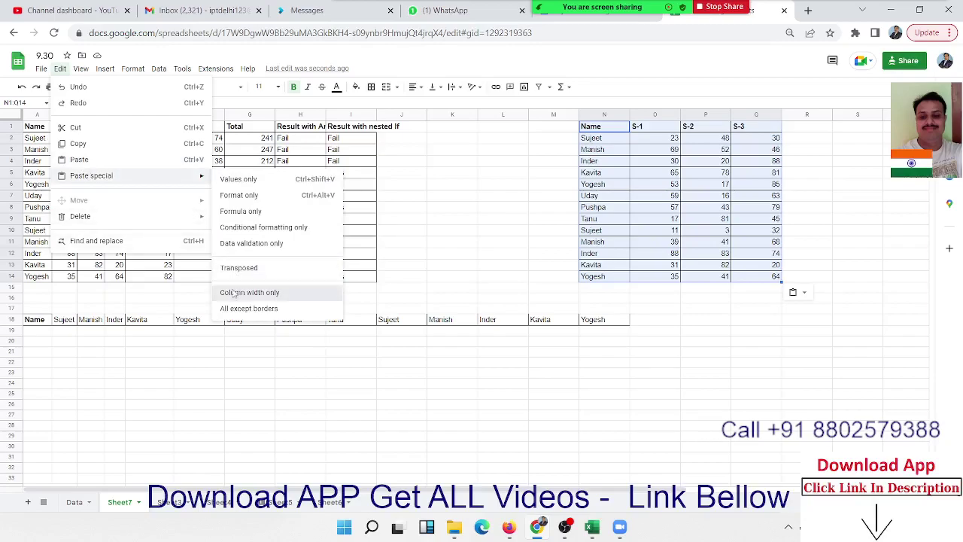
left_click(234, 294)
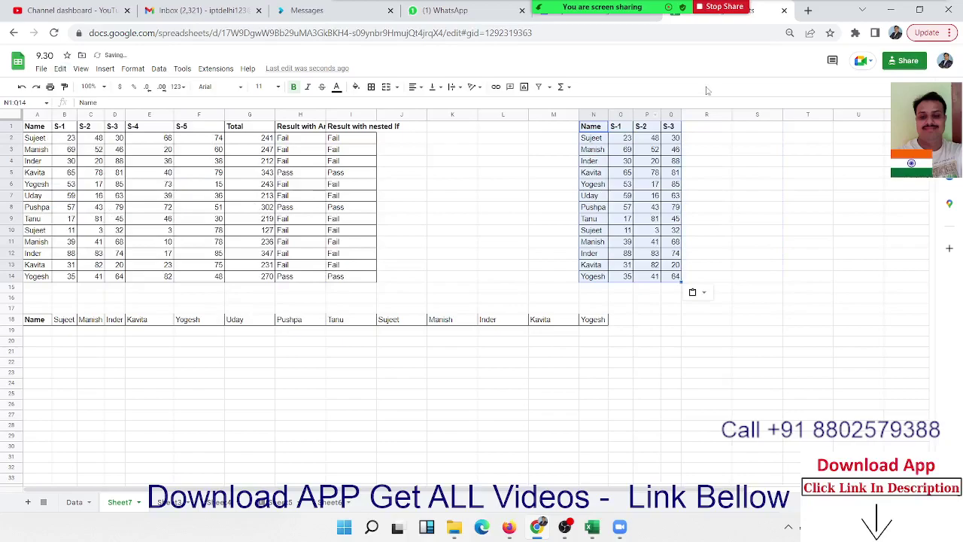
left_click(743, 128)
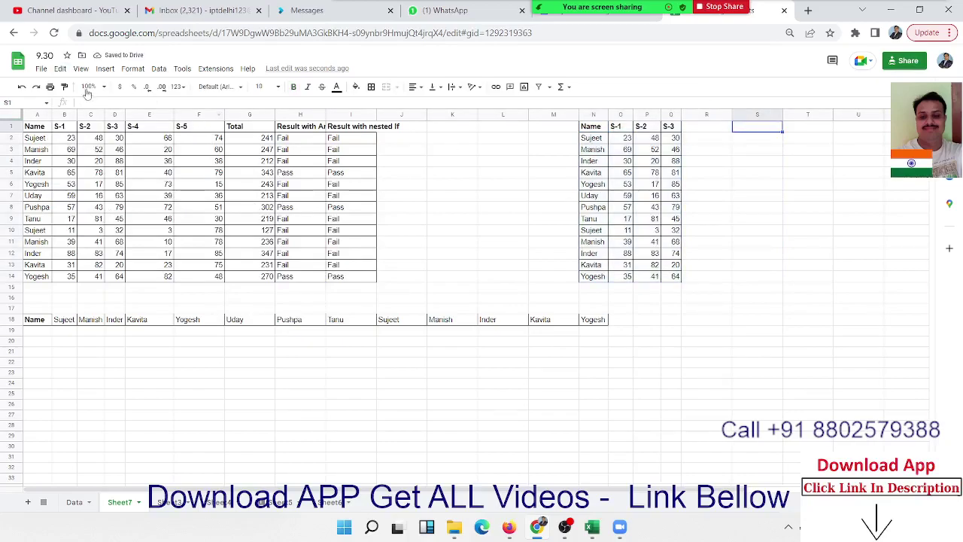
Set columns S–V to the source column widths and paste the A1:D14 block at S1.
left_click(59, 70)
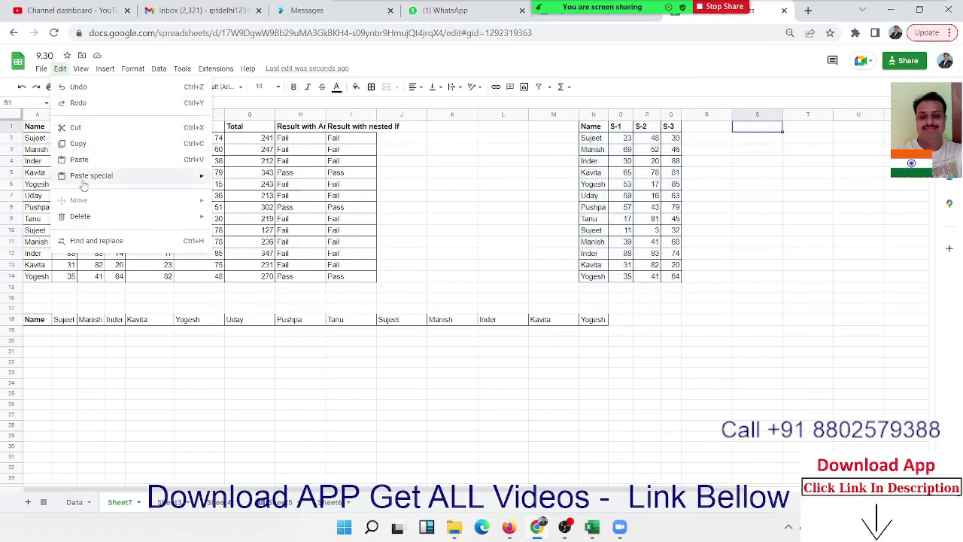
mouse_move(91, 175)
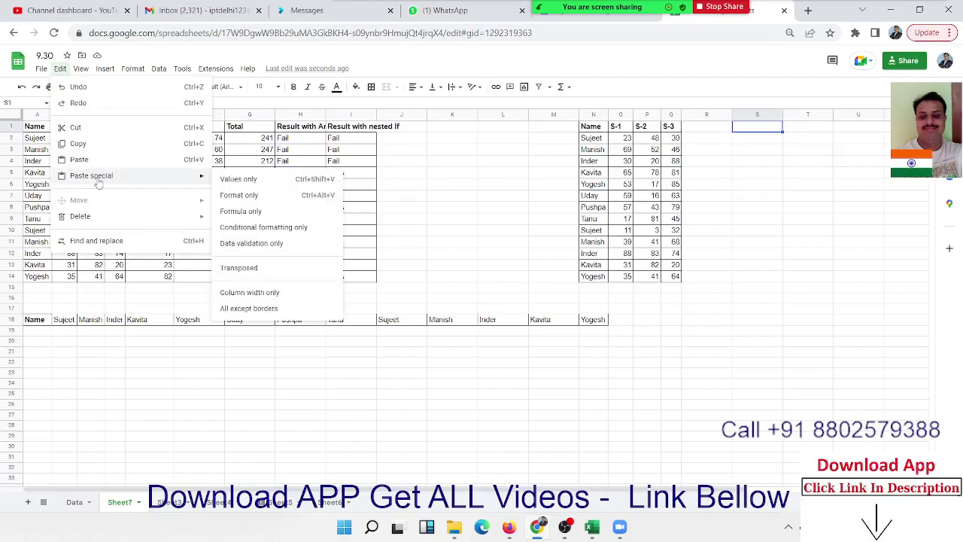
left_click(281, 294)
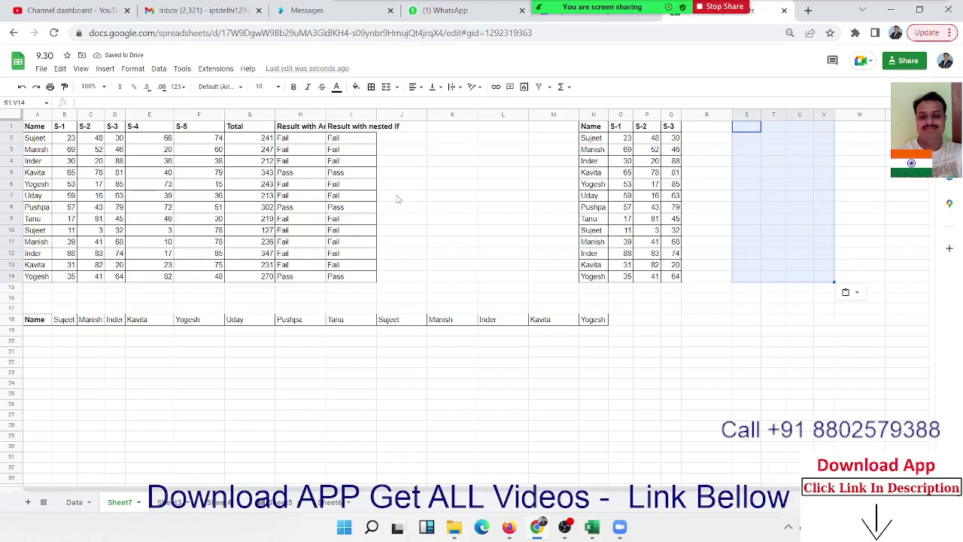
left_click_drag(36, 127, 117, 290)
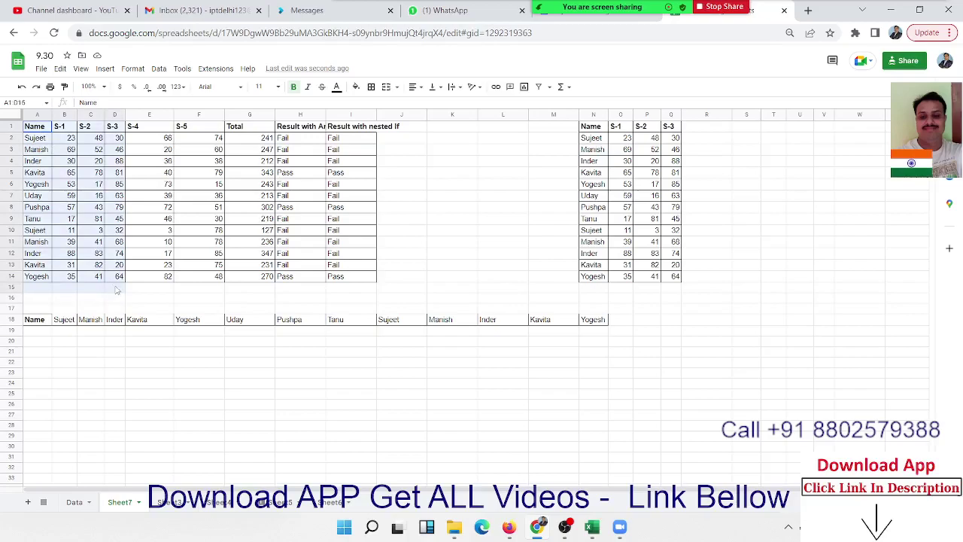
left_click_drag(117, 290, 118, 280)
key("ctrl+c")
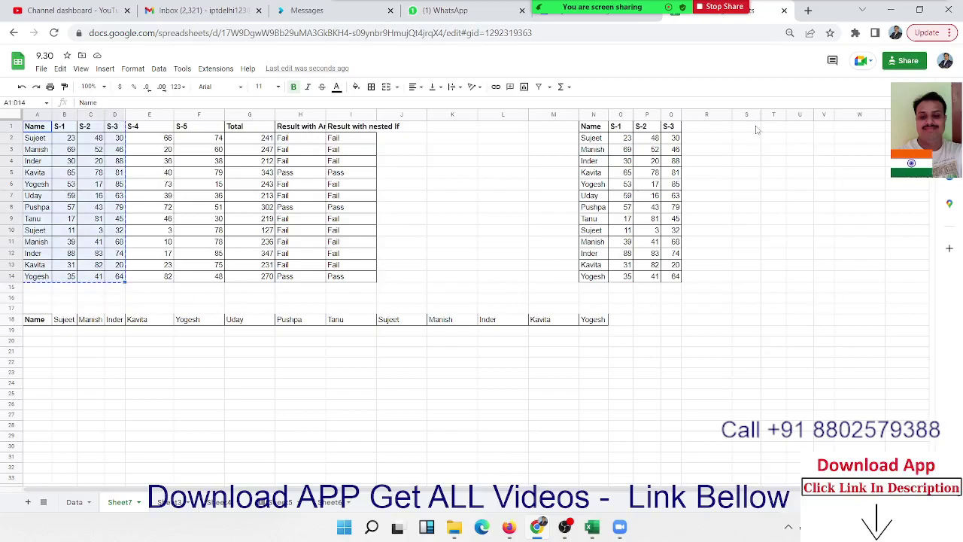
left_click(756, 128)
key("ctrl+v")
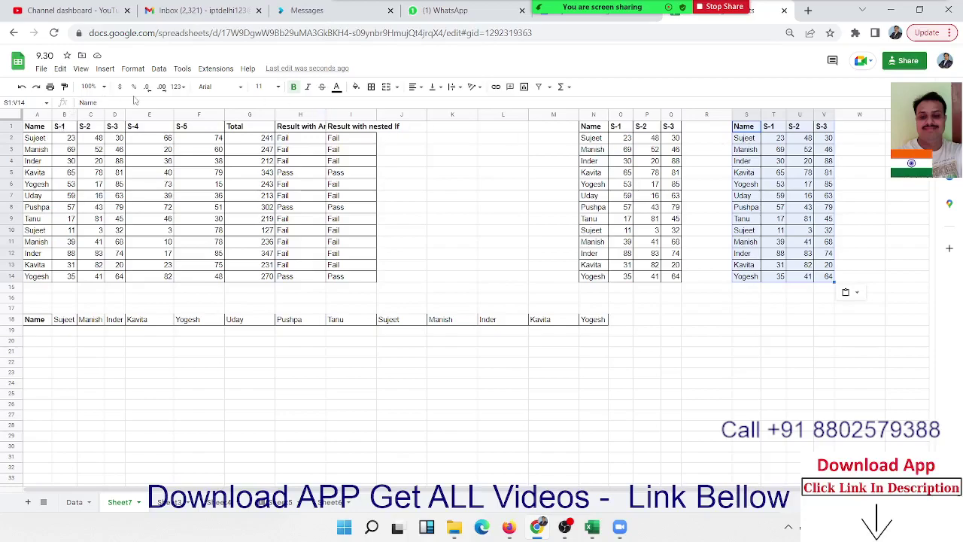
left_click(100, 70)
mouse_move(61, 68)
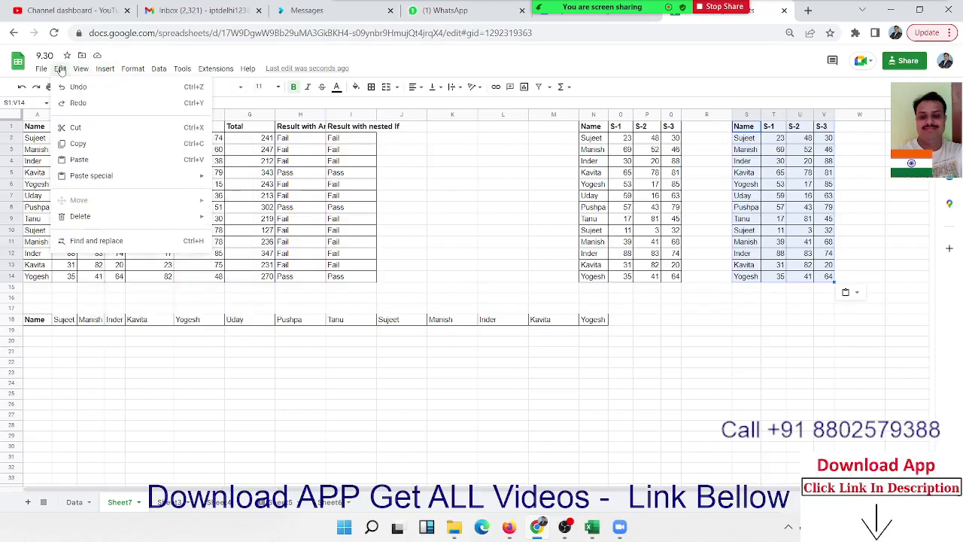
mouse_move(91, 175)
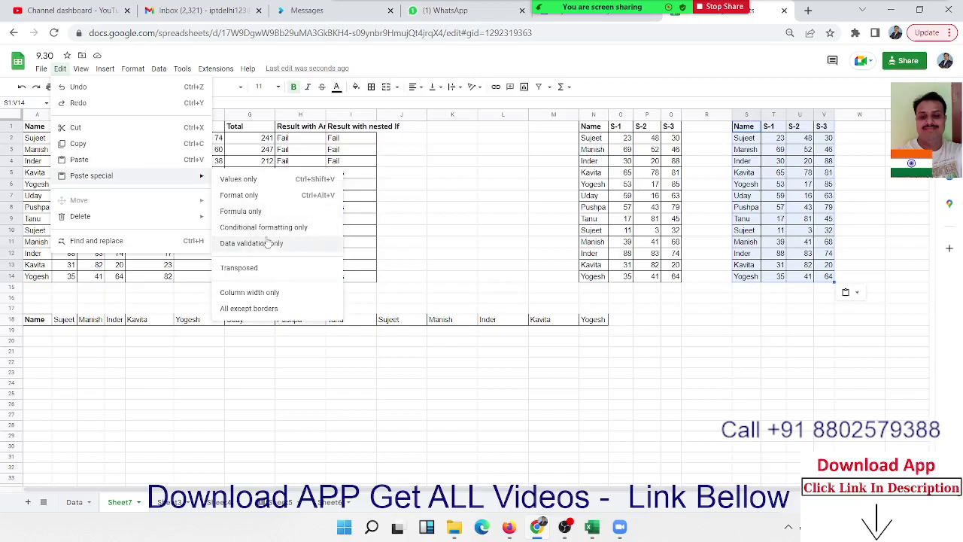
left_click(470, 229)
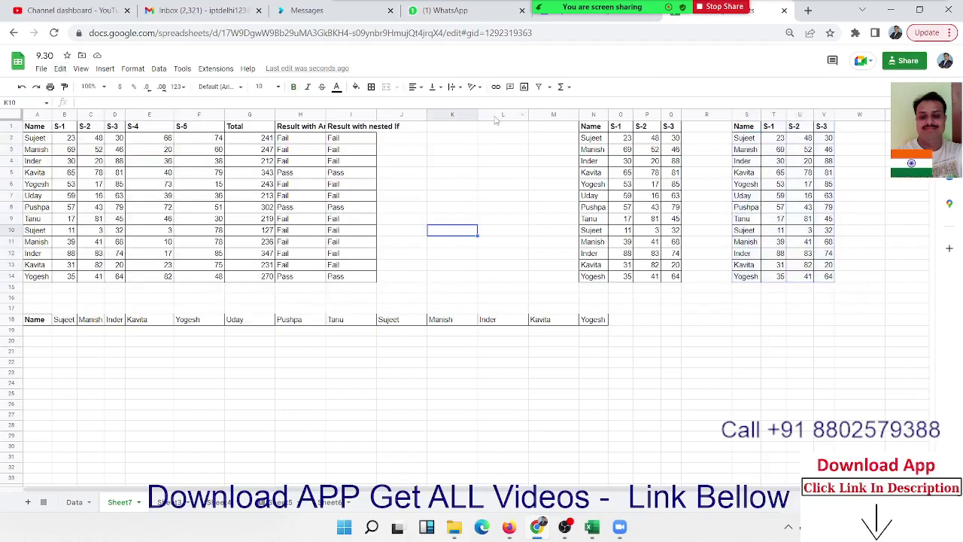
Delete columns L through V, then reselect the A1:D14 names-and-marks block.
left_click(494, 115)
left_click_drag(494, 114, 824, 115)
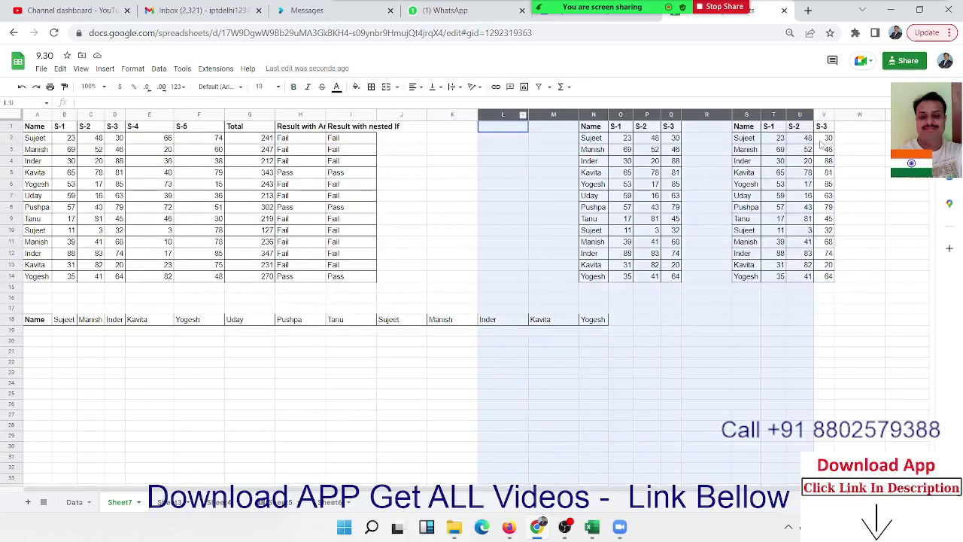
right_click(780, 113)
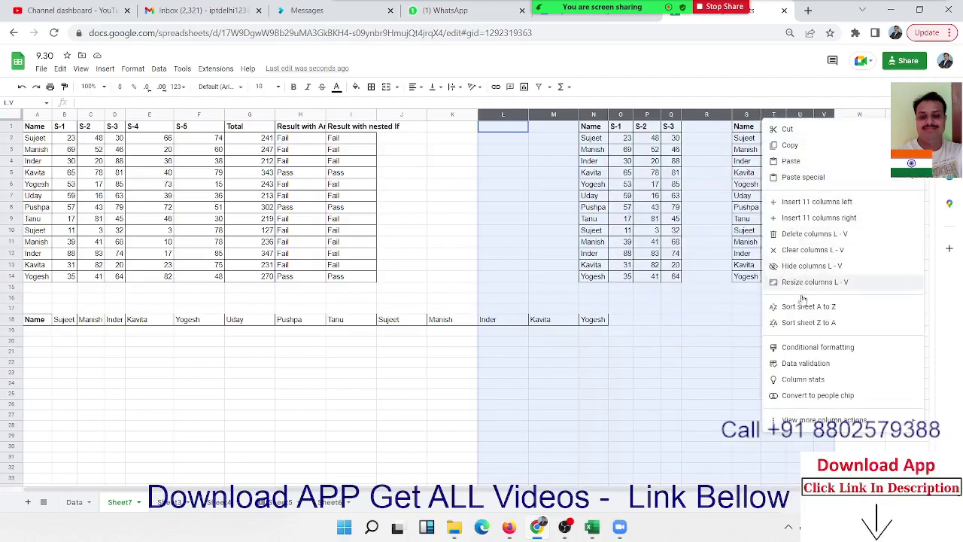
left_click(811, 234)
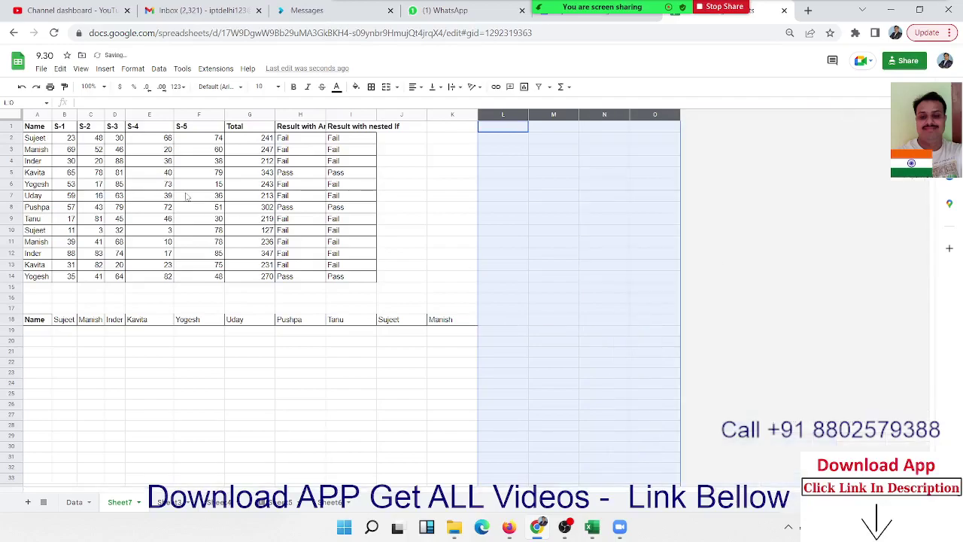
left_click(59, 128)
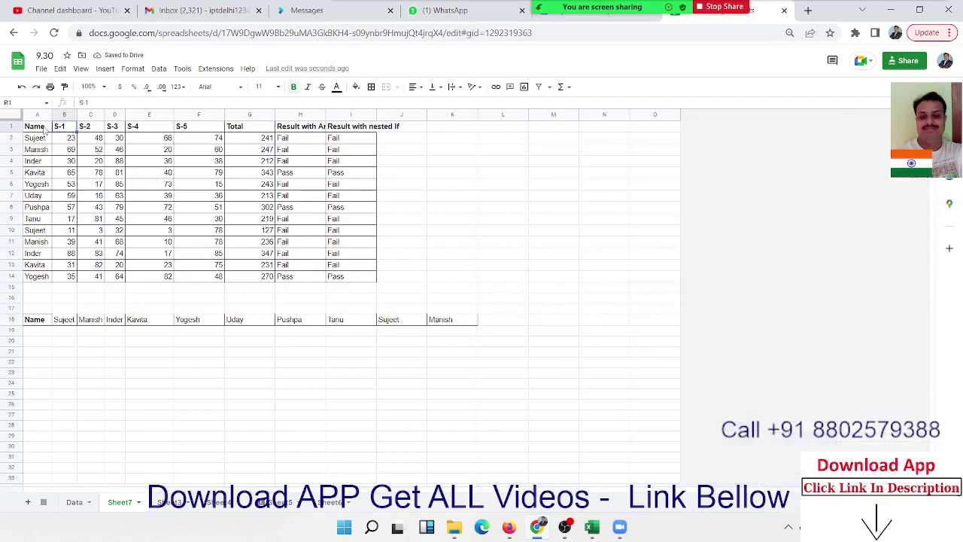
left_click_drag(38, 128, 120, 277)
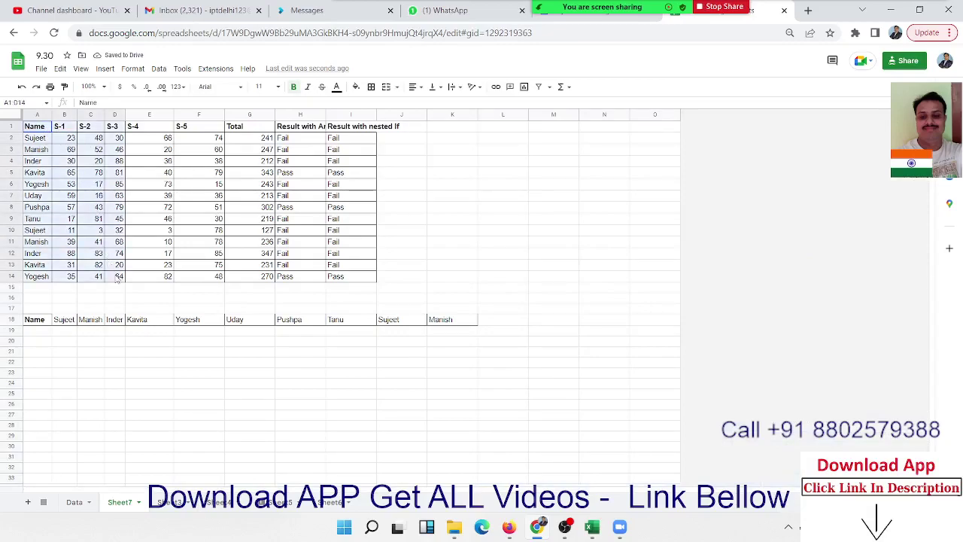
Paste the A1:D14 block at L1 using Paste special all except borders.
key("ctrl+c")
left_click(491, 131)
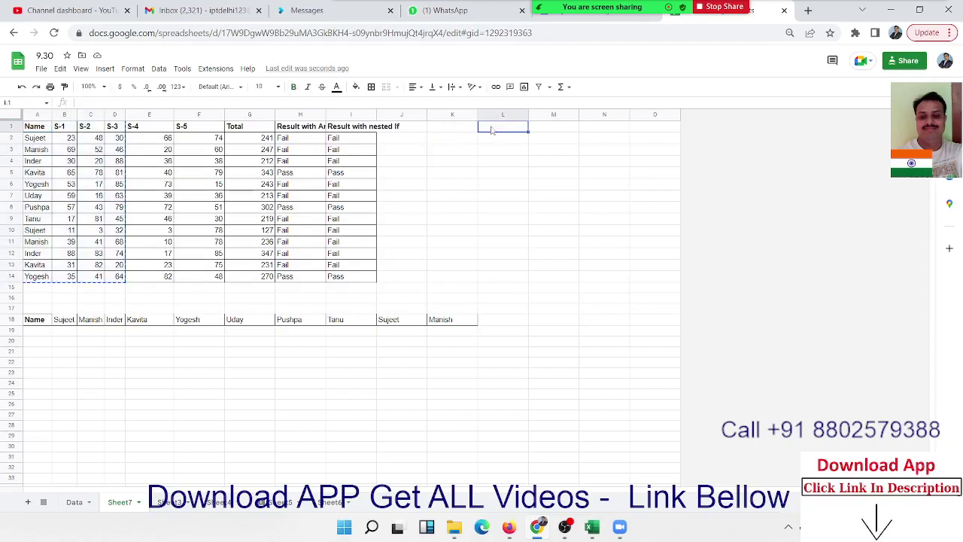
right_click(491, 131)
mouse_move(531, 185)
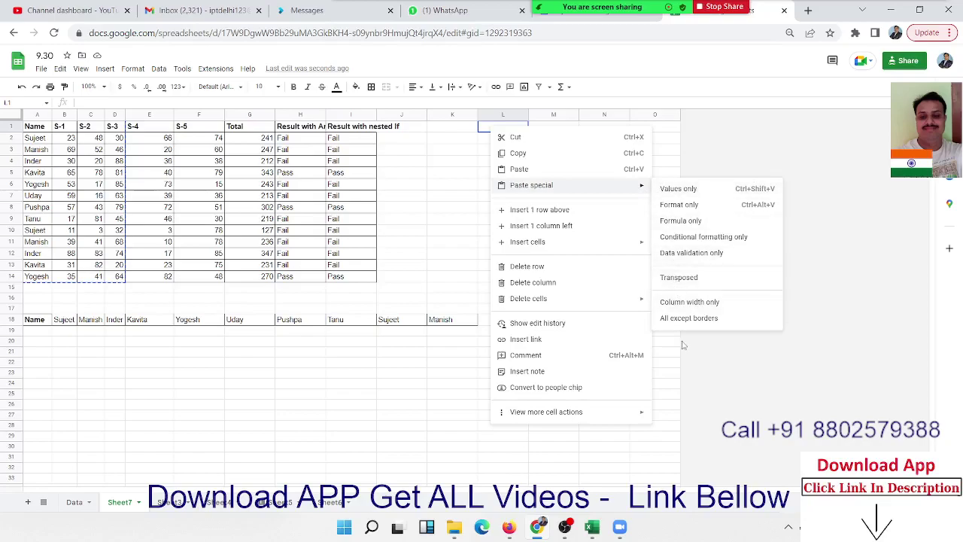
left_click(688, 318)
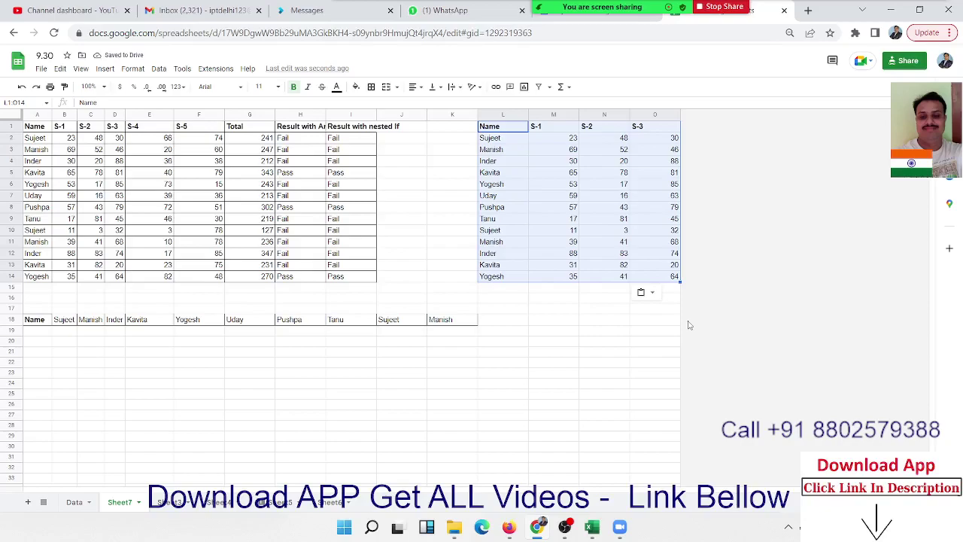
left_click(581, 343)
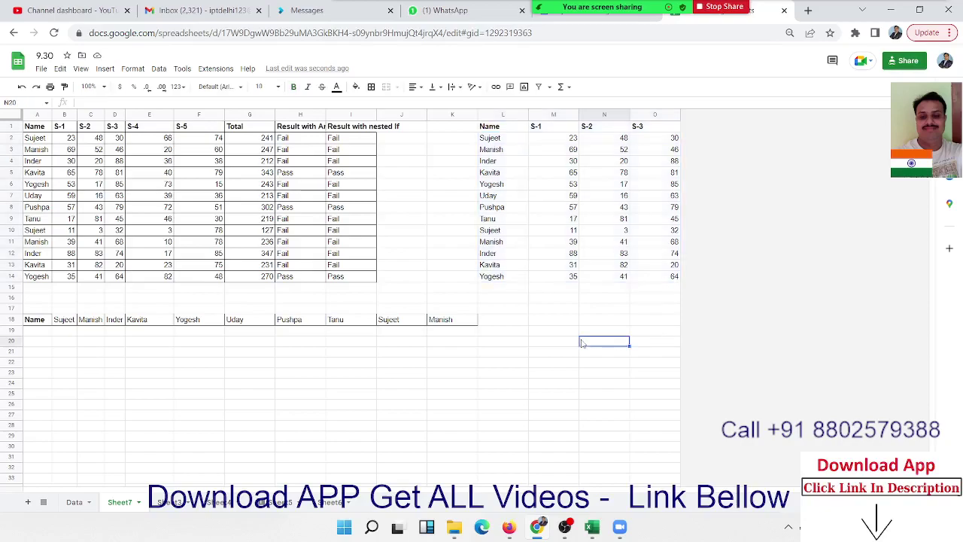
left_click_drag(550, 174, 550, 229)
left_click(158, 353)
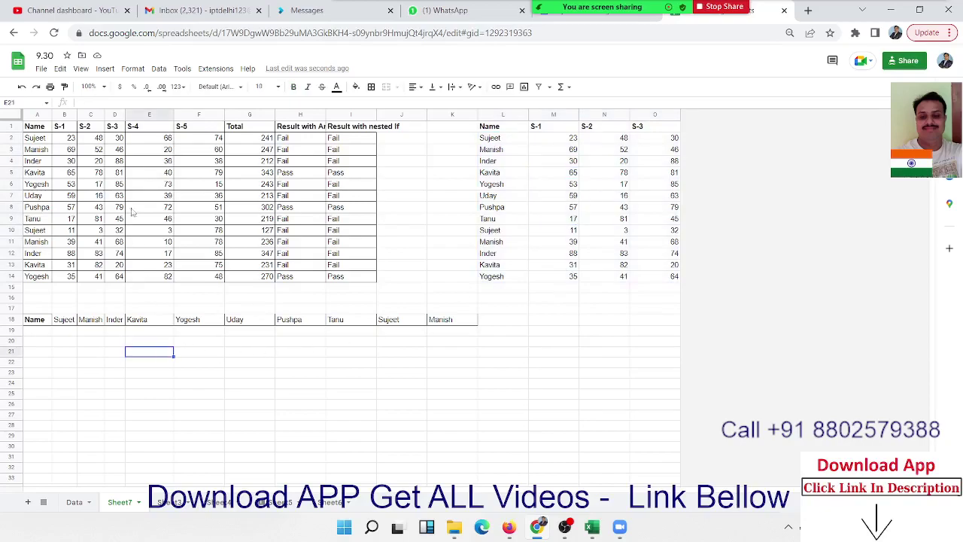
left_click(60, 70)
mouse_move(91, 175)
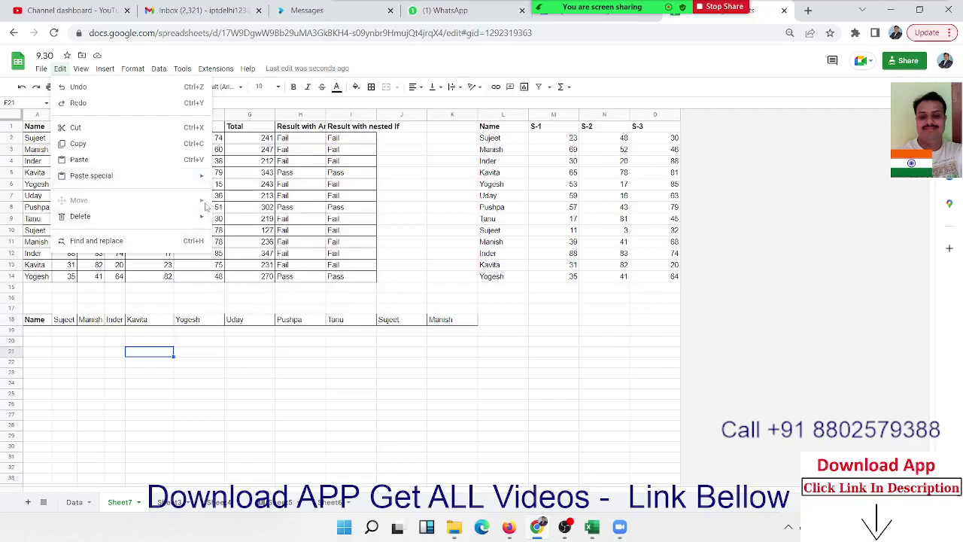
left_click(194, 351)
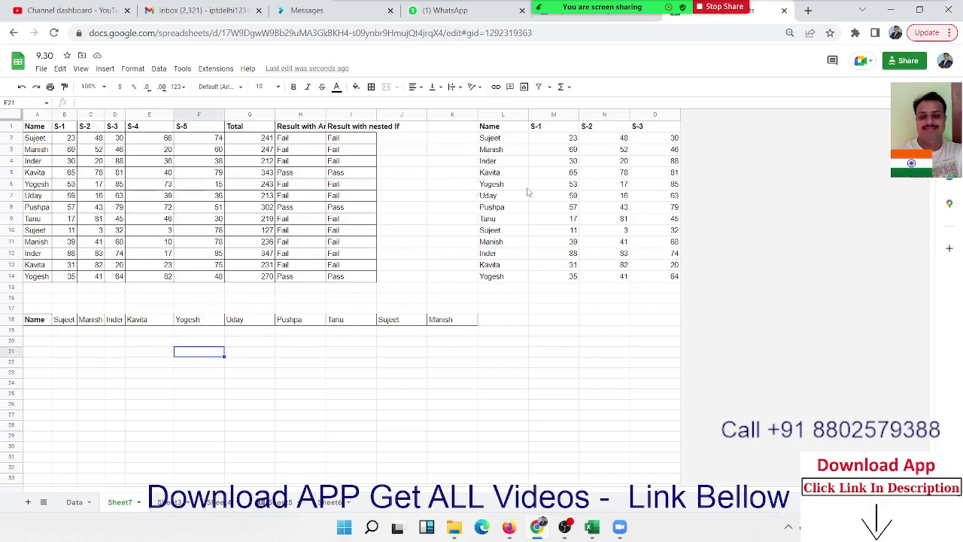
left_click_drag(504, 174, 550, 211)
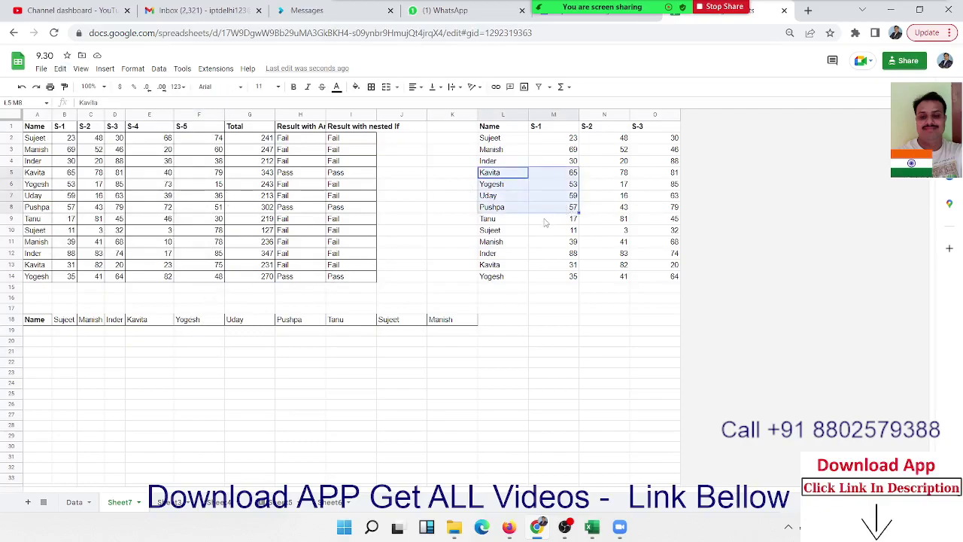
left_click(61, 68)
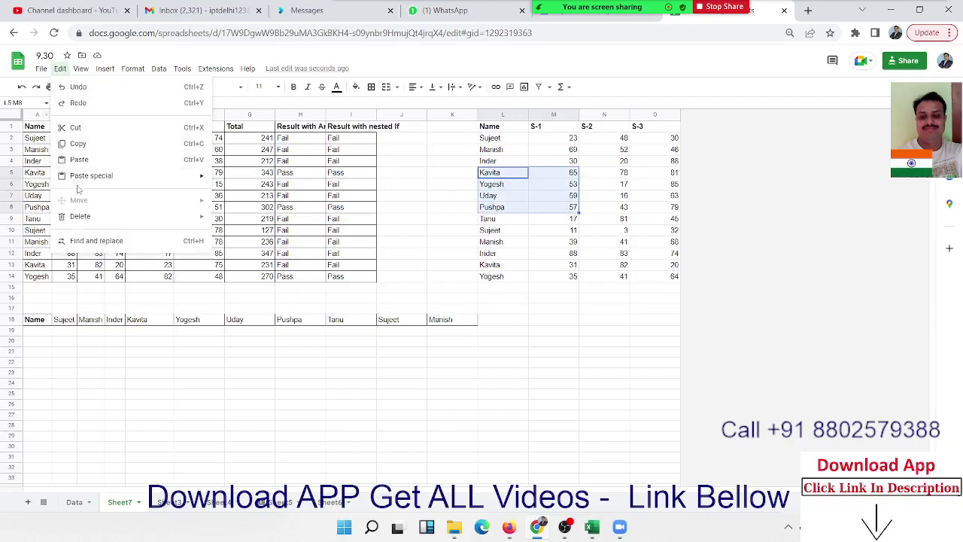
left_click(561, 216)
mouse_move(563, 212)
left_mouse_down()
mouse_move(510, 407)
mouse_move(208, 408)
left_mouse_up()
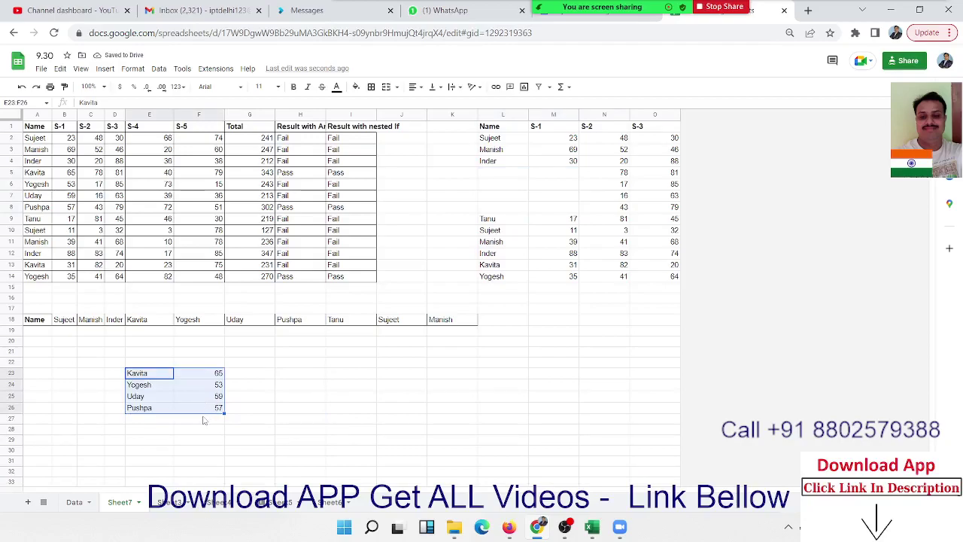
left_click(202, 414)
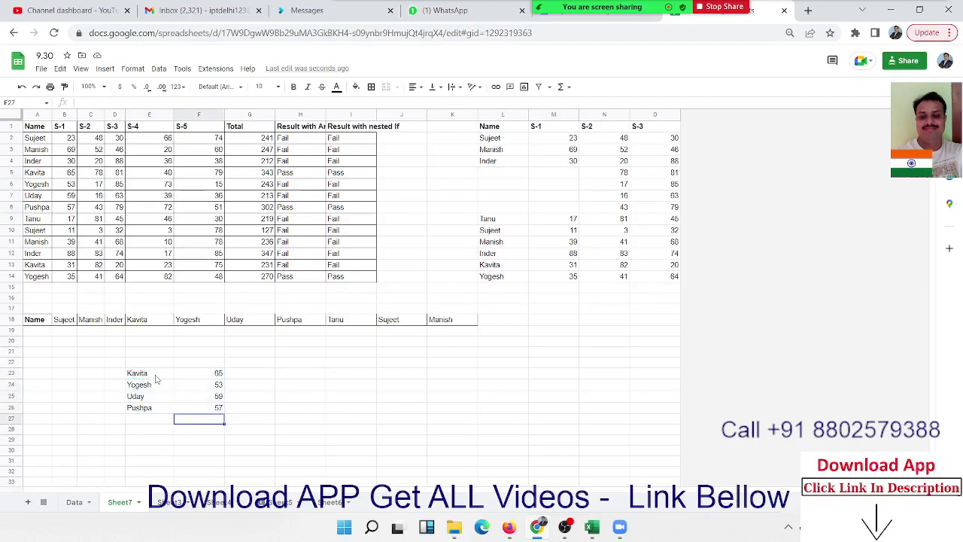
key("ctrl+z")
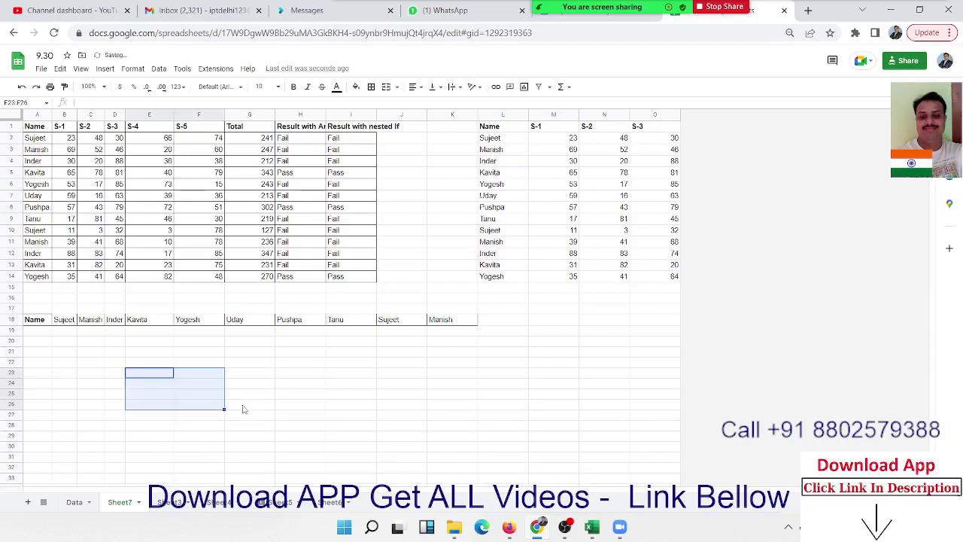
left_click(507, 358)
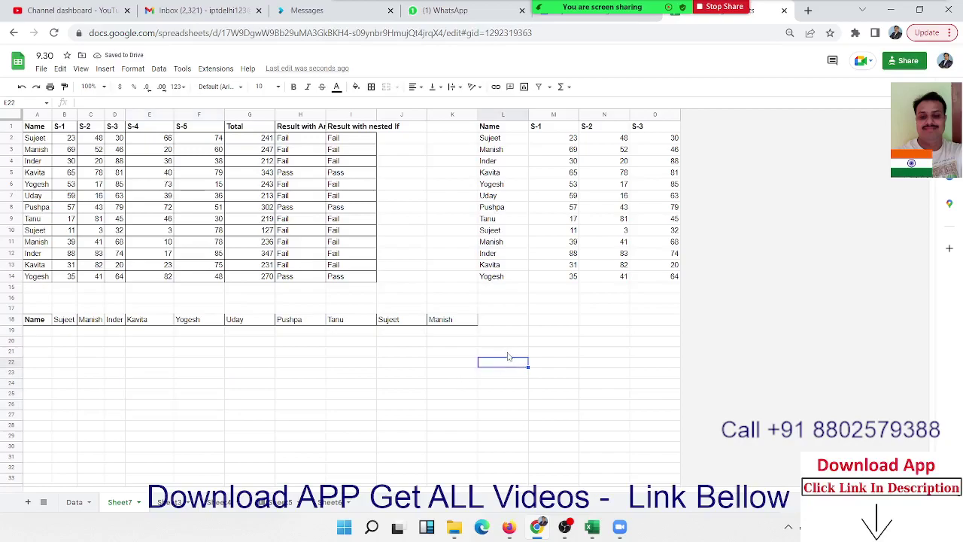
left_click(492, 164)
left_click_drag(491, 162, 613, 197)
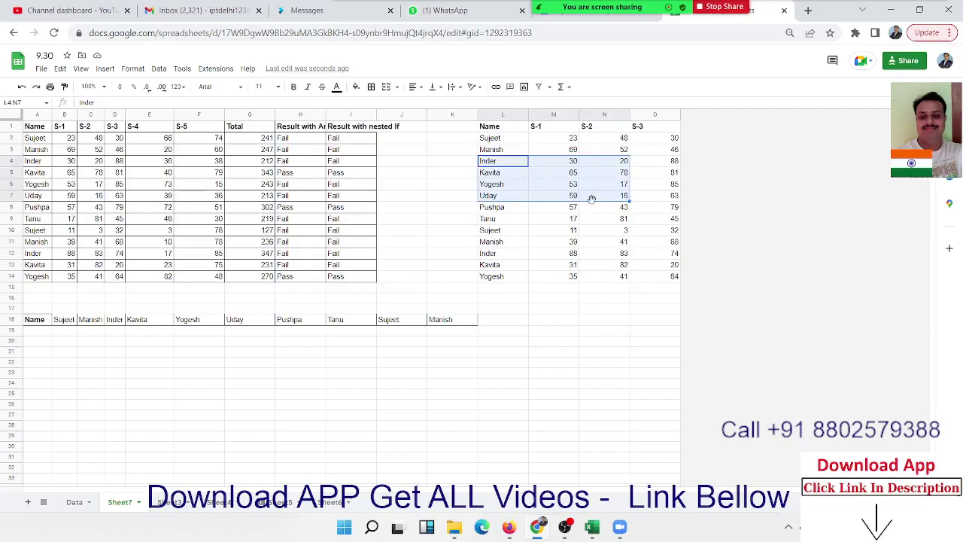
key("ctrl+c")
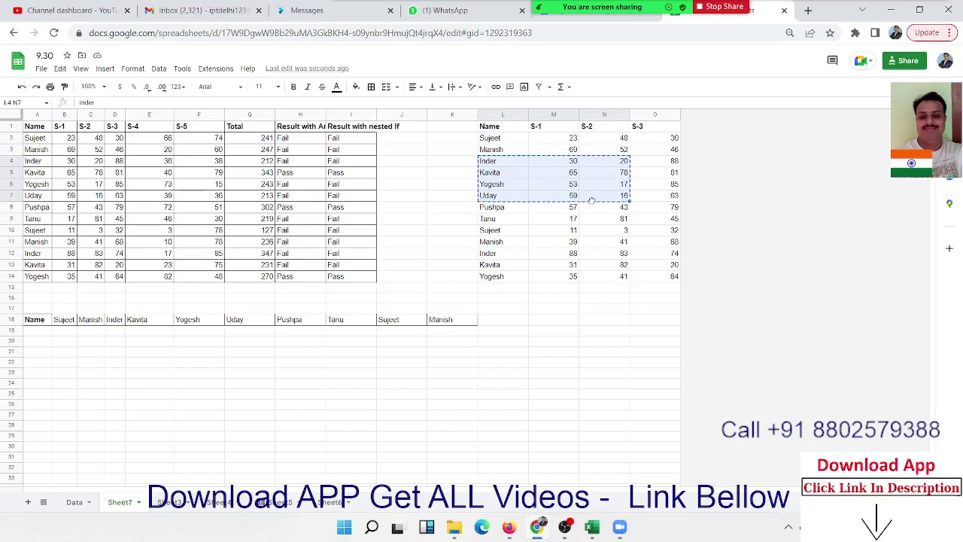
mouse_move(592, 200)
left_mouse_down()
mouse_move(357, 401)
mouse_move(318, 402)
left_mouse_up()
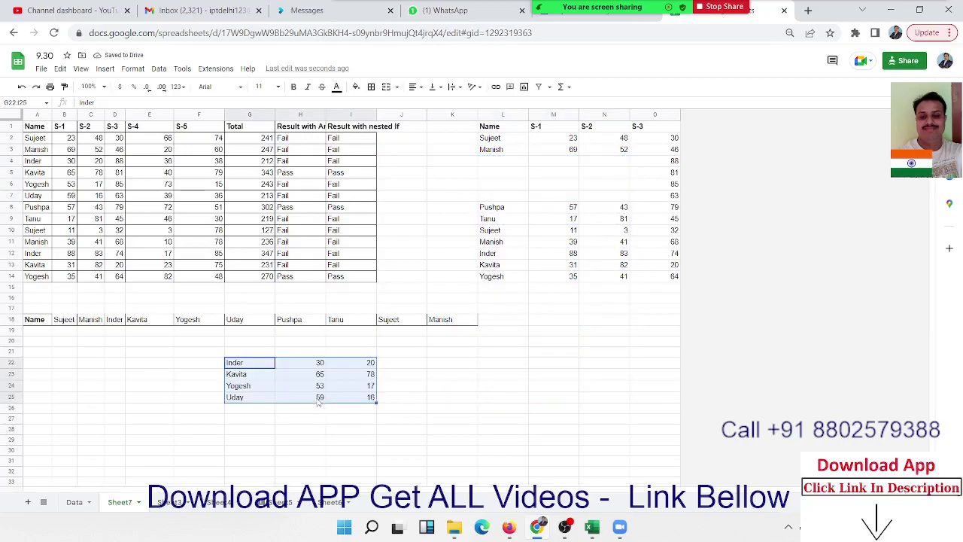
key("ctrl+z")
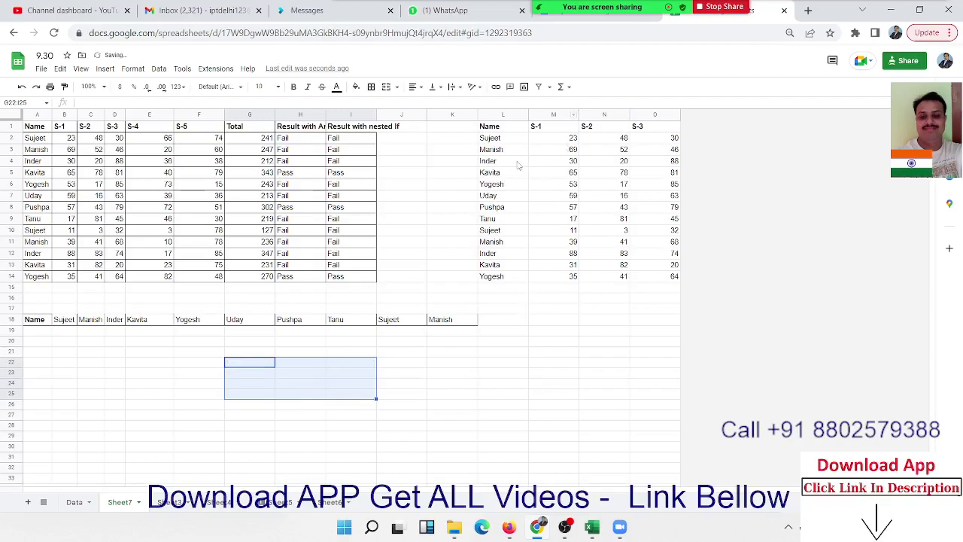
left_click_drag(520, 162, 568, 210)
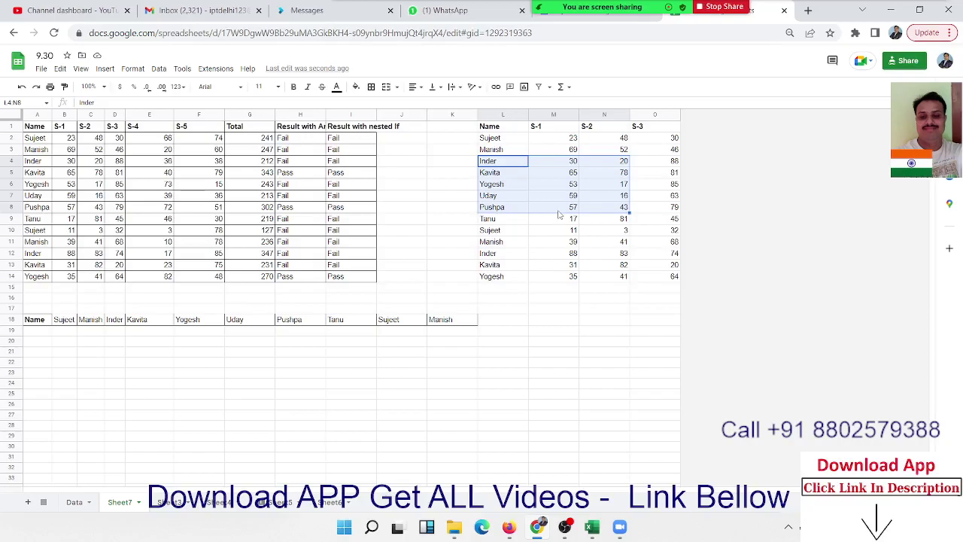
mouse_move(554, 211)
left_mouse_down()
mouse_move(217, 431)
mouse_move(186, 408)
left_mouse_up()
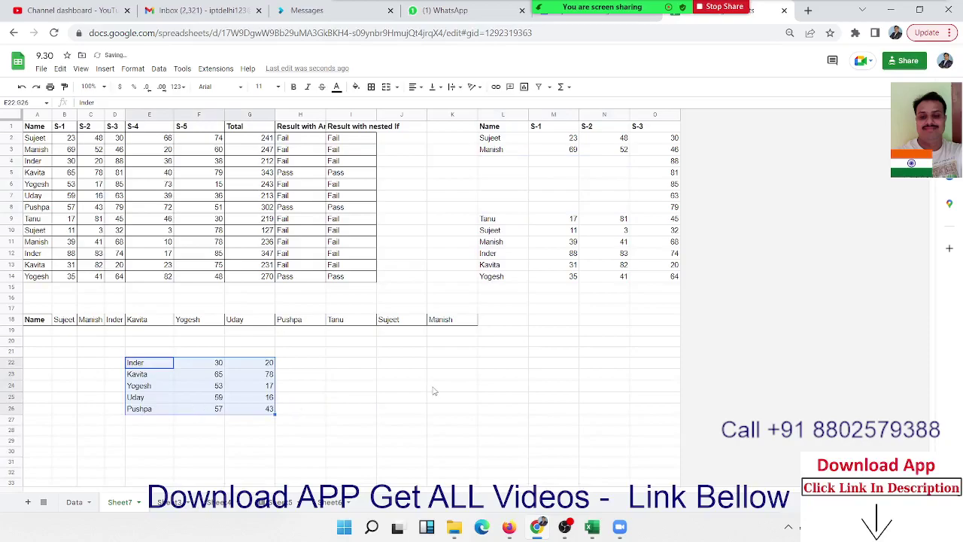
Undo the block move, then clear the M3:N8 S-1 and S-2 scores and restore them.
key("ctrl+z")
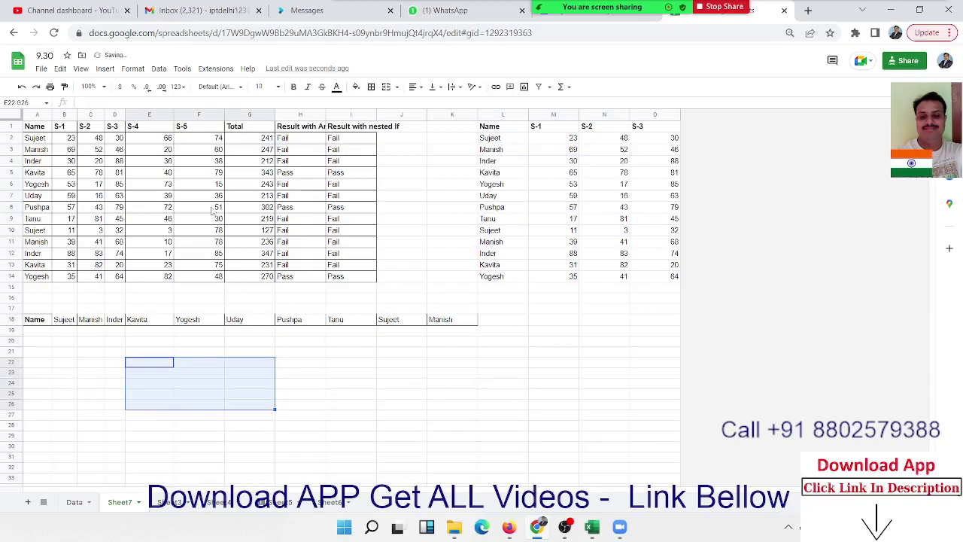
left_click(59, 69)
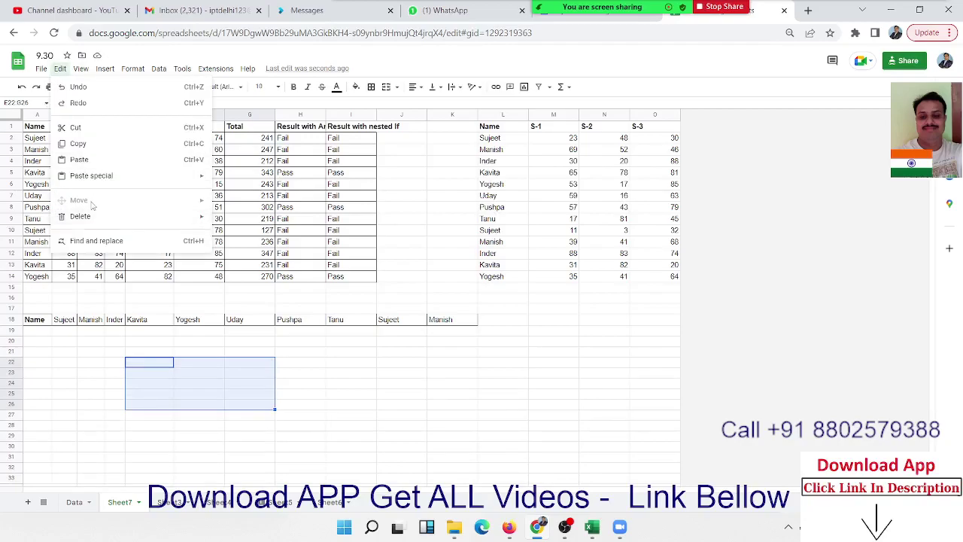
mouse_move(113, 216)
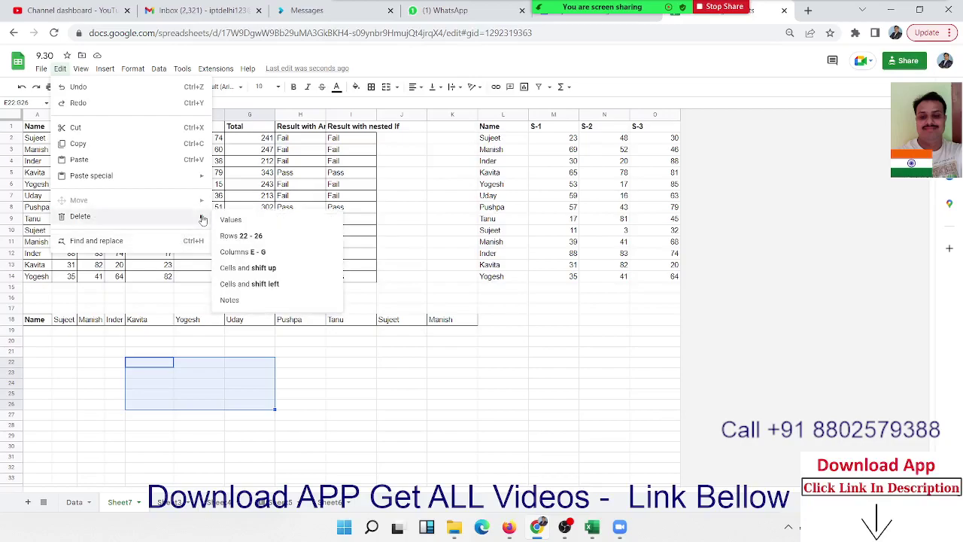
left_click(502, 196)
left_click_drag(557, 149, 609, 210)
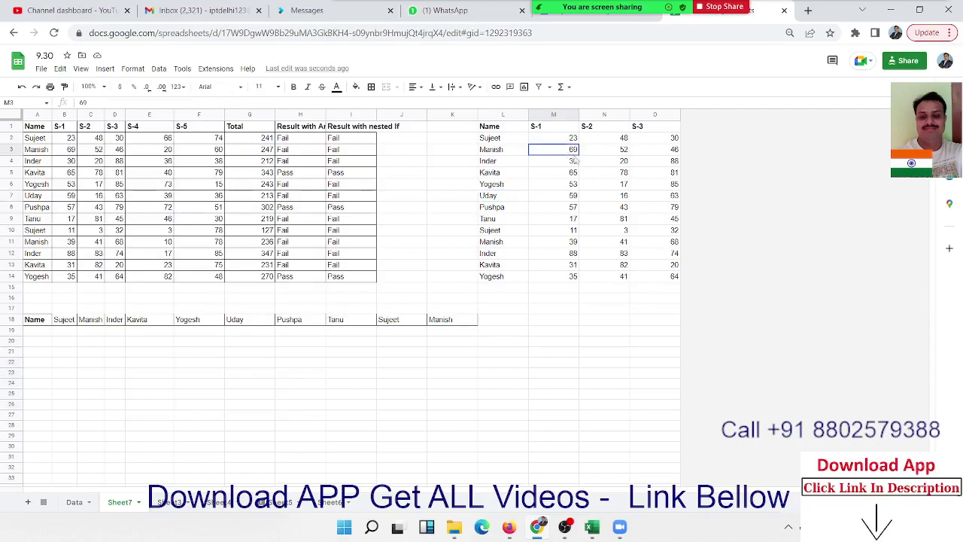
key("Delete")
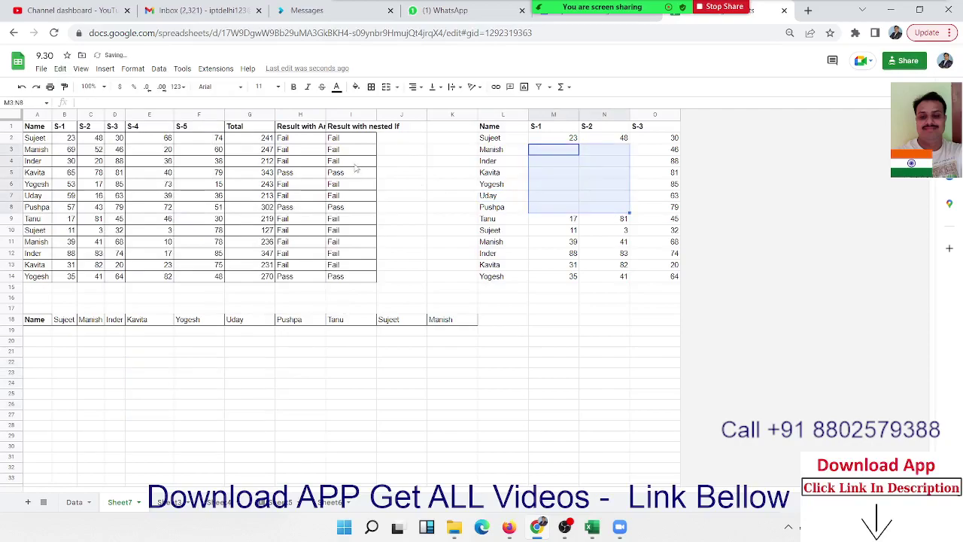
key("ctrl+z")
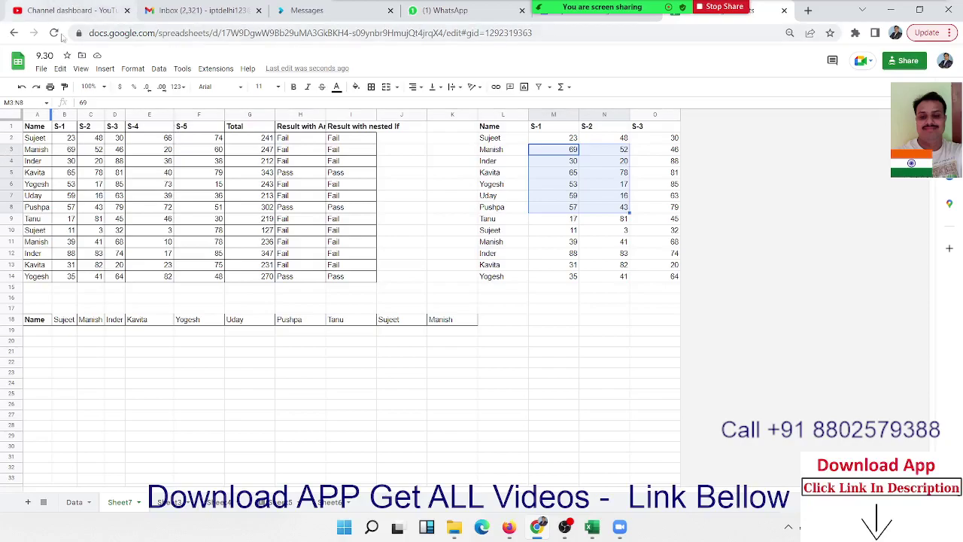
Clear M3:N8 with Edit > Delete > Values, then undo to bring the scores back.
left_click(61, 68)
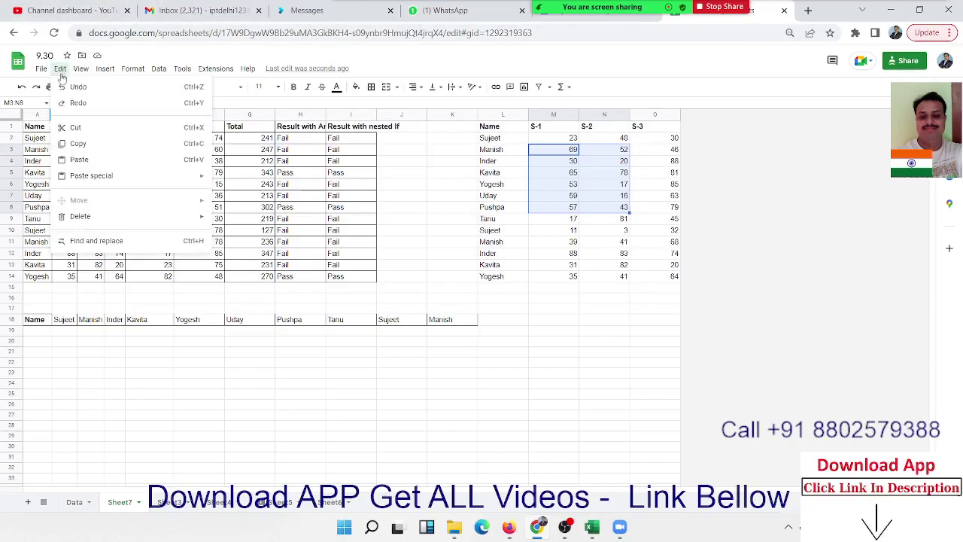
mouse_move(80, 216)
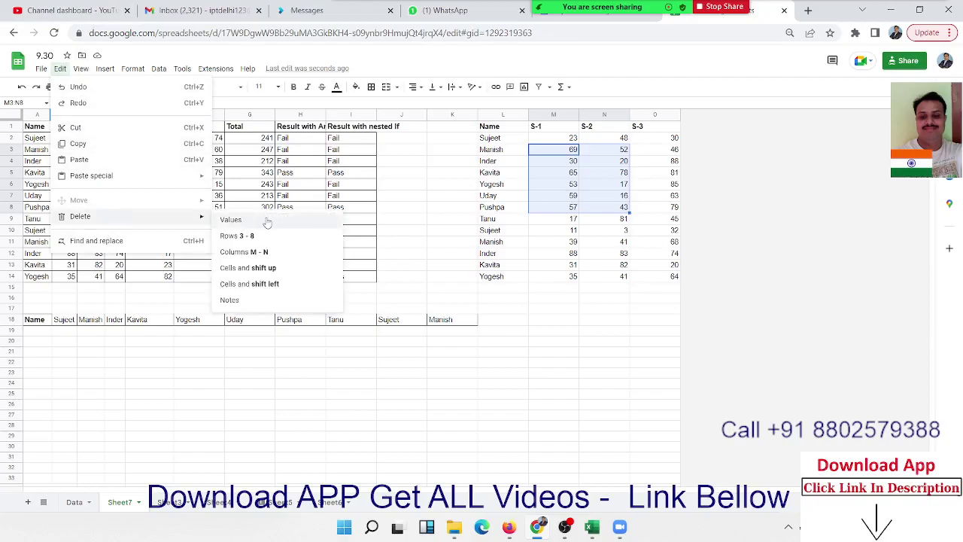
left_click(231, 220)
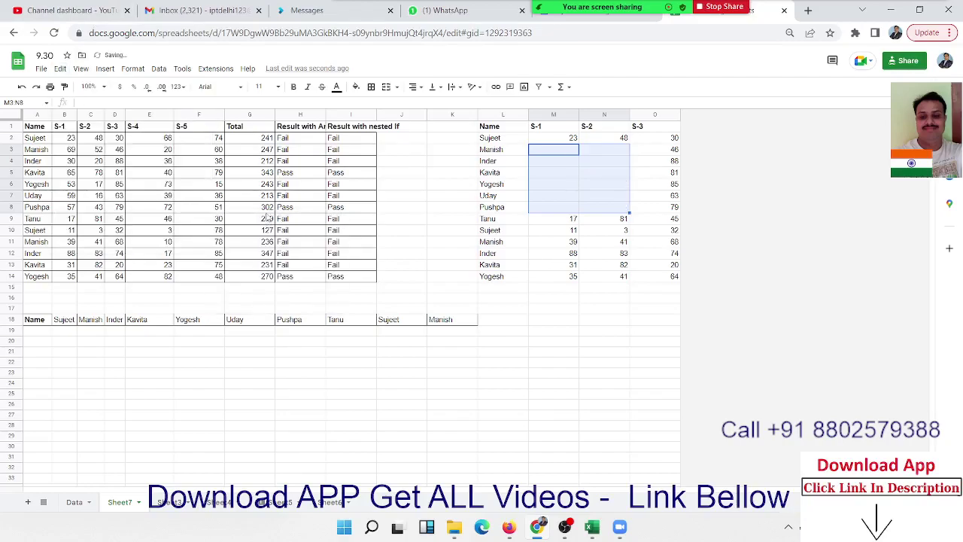
key("ctrl+z")
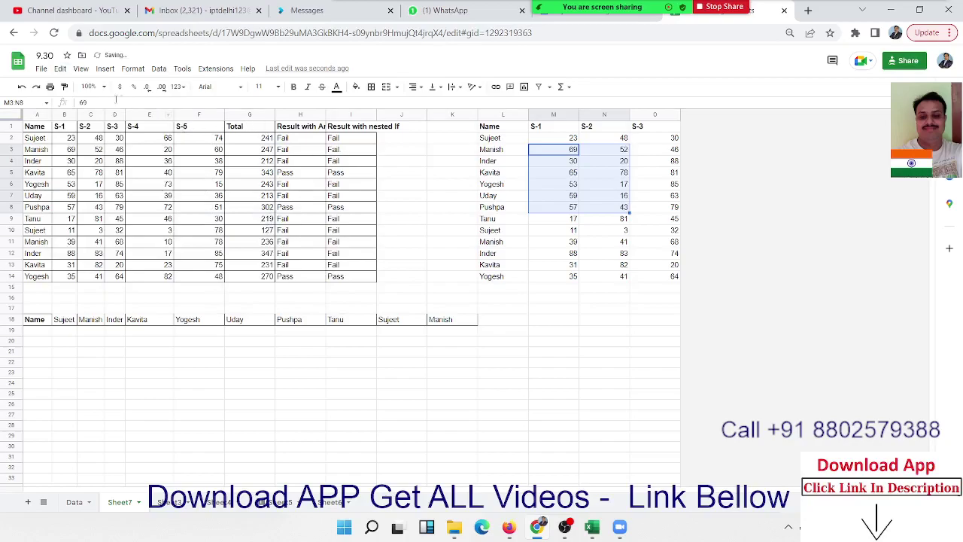
Enter 'Inder' in the Find and replace dialog, then close it.
left_click(59, 69)
mouse_move(80, 216)
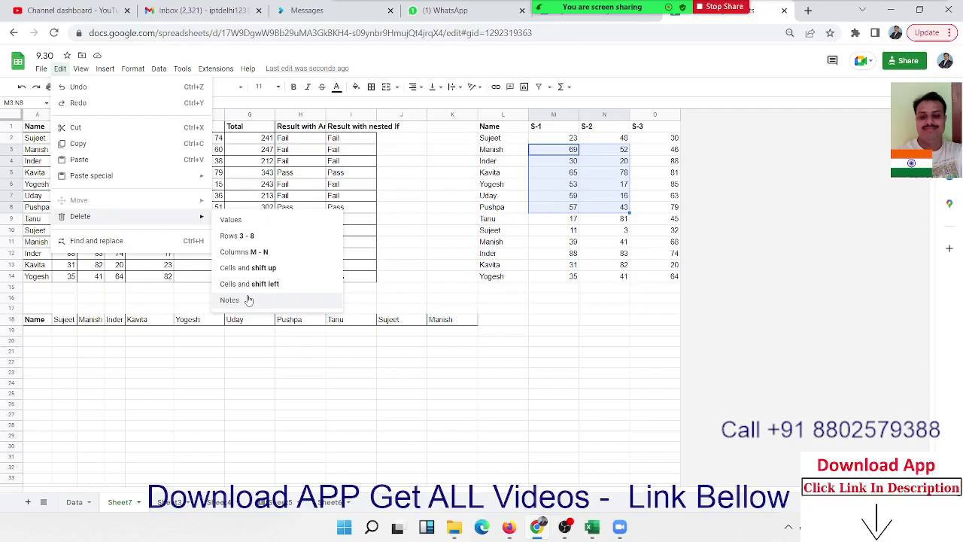
left_click(82, 241)
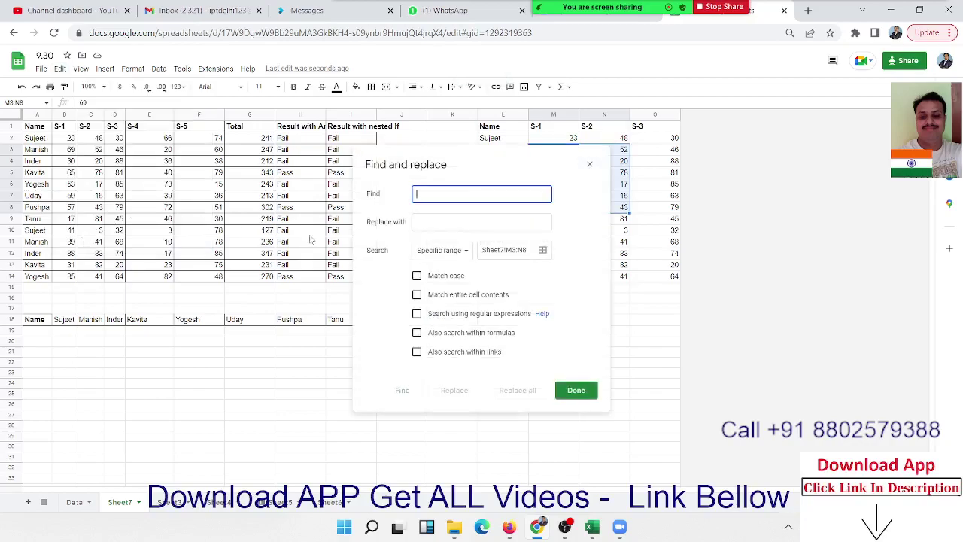
type("Ind")
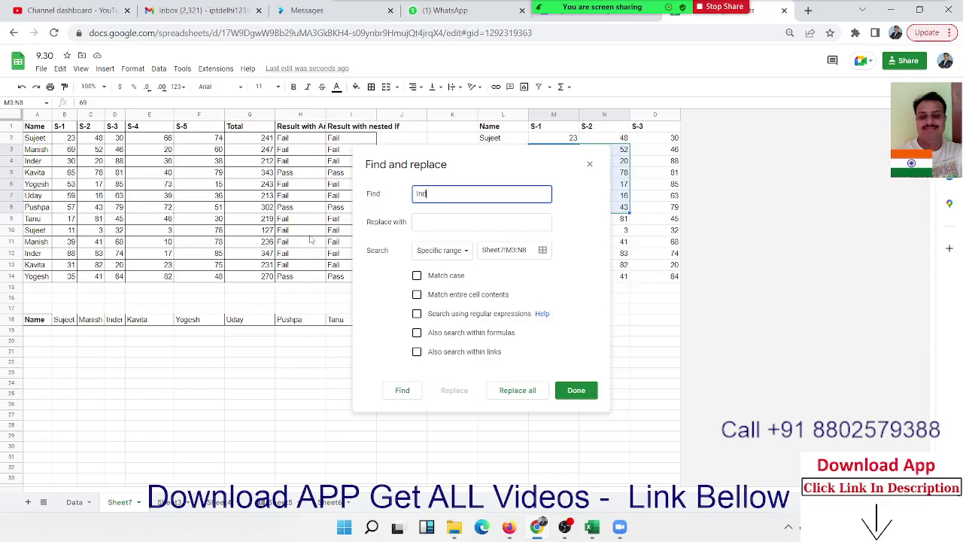
type("er")
left_click(578, 390)
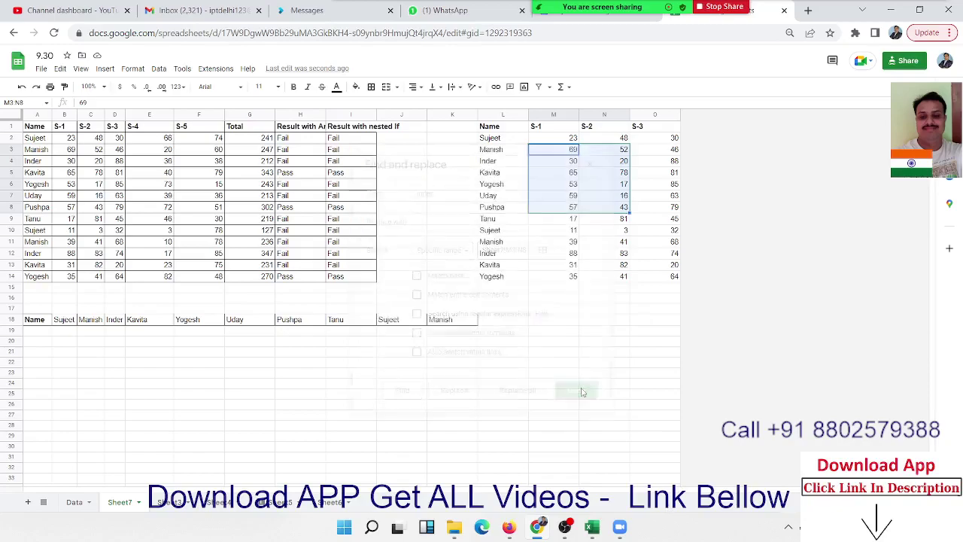
Search the sheet for 'Inder' with the Ctrl+F quick find.
left_click(230, 210)
key("ctrl+f")
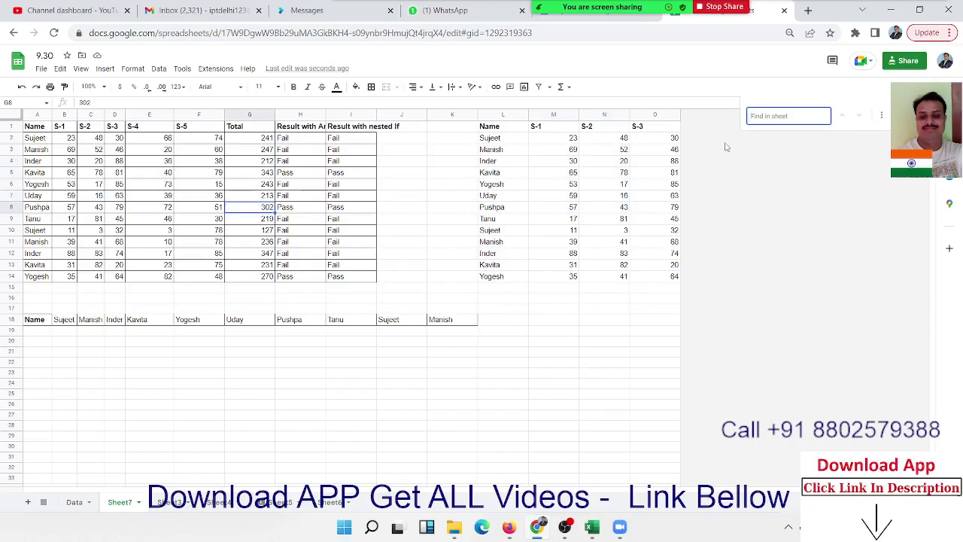
type("Ind")
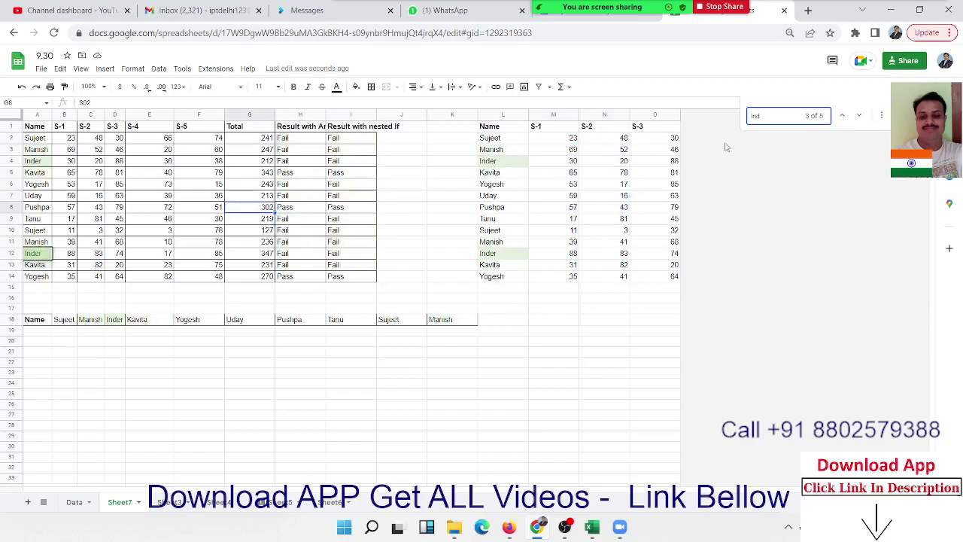
type("er")
Set Find and replace to change 'inder' to 'Inderjeet' in all sheets and choose Replace all.
left_click(881, 115)
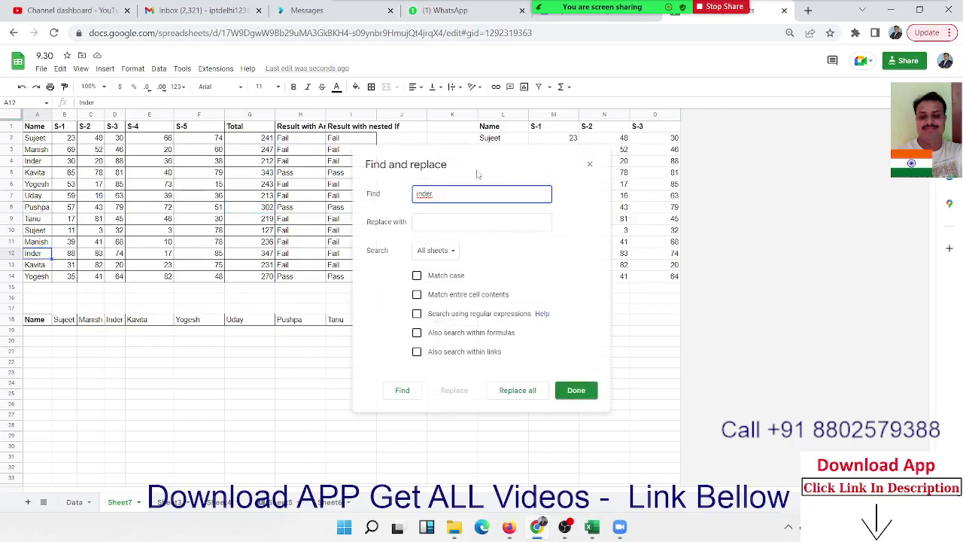
left_click(454, 222)
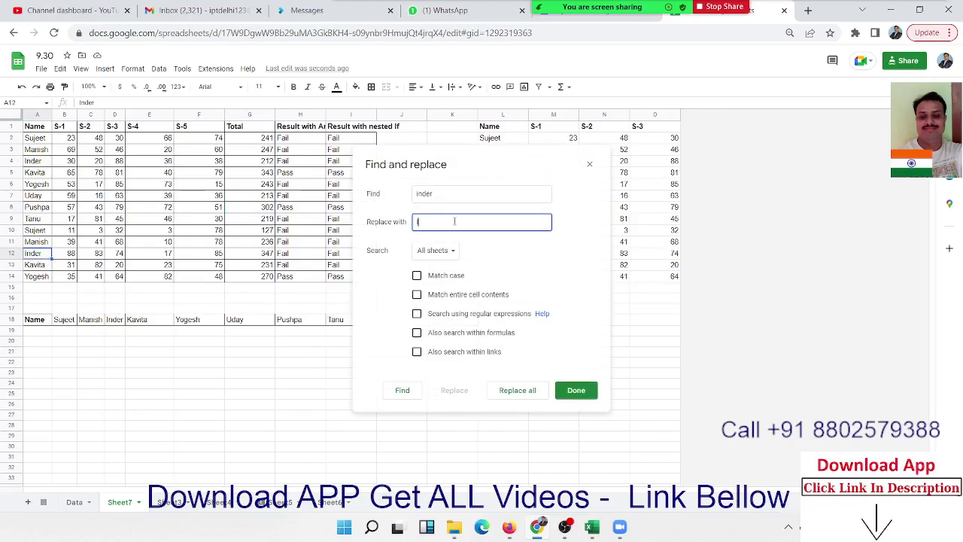
type("Inderh")
key("BackSpace")
type("jeet")
left_click(439, 198)
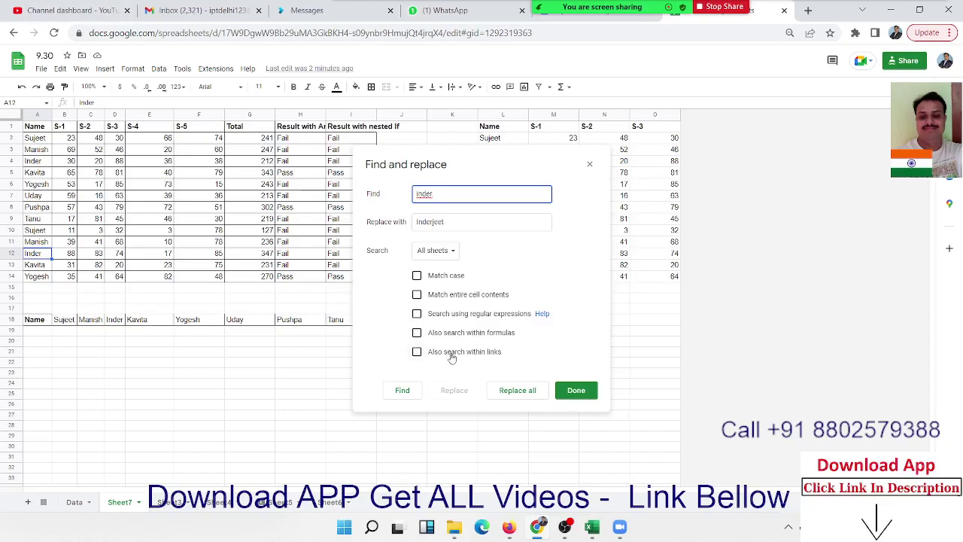
left_click(515, 397)
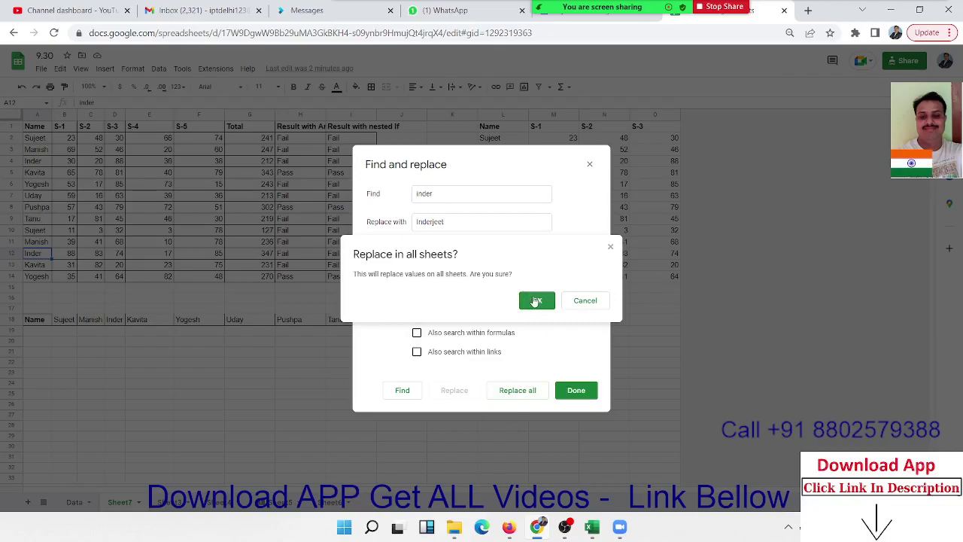
Confirm replacing all 7 'inder' matches with 'Inderjeet' in all sheets, then close Find and replace.
left_click(536, 300)
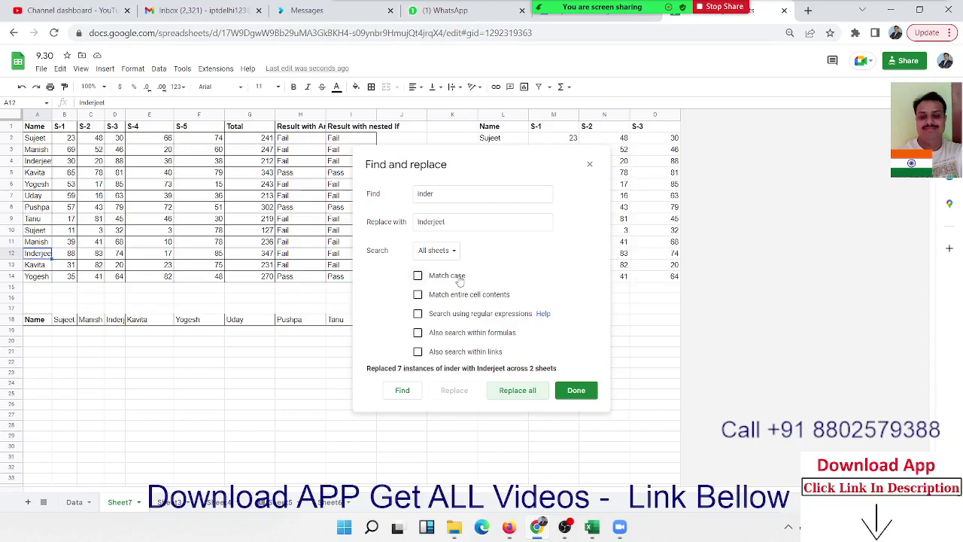
double_click(425, 198)
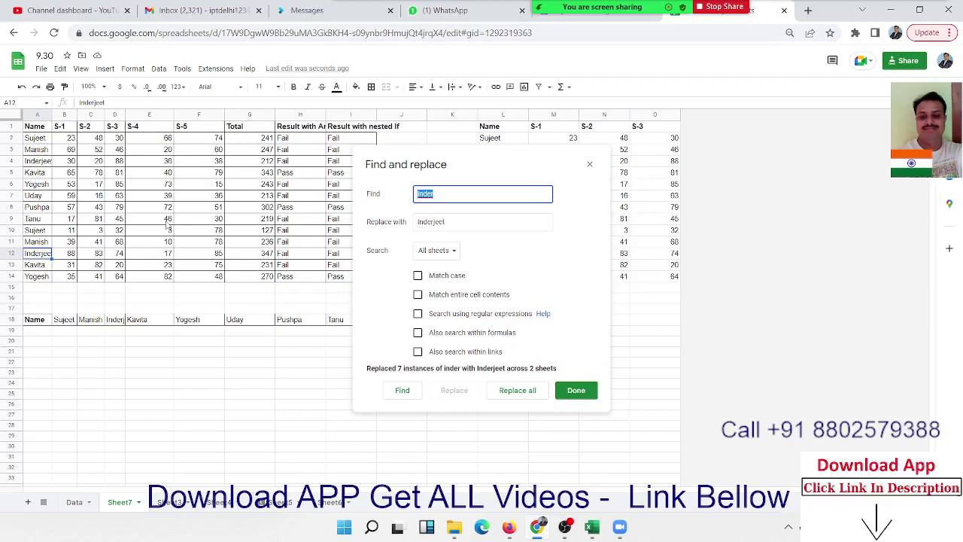
key("Escape")
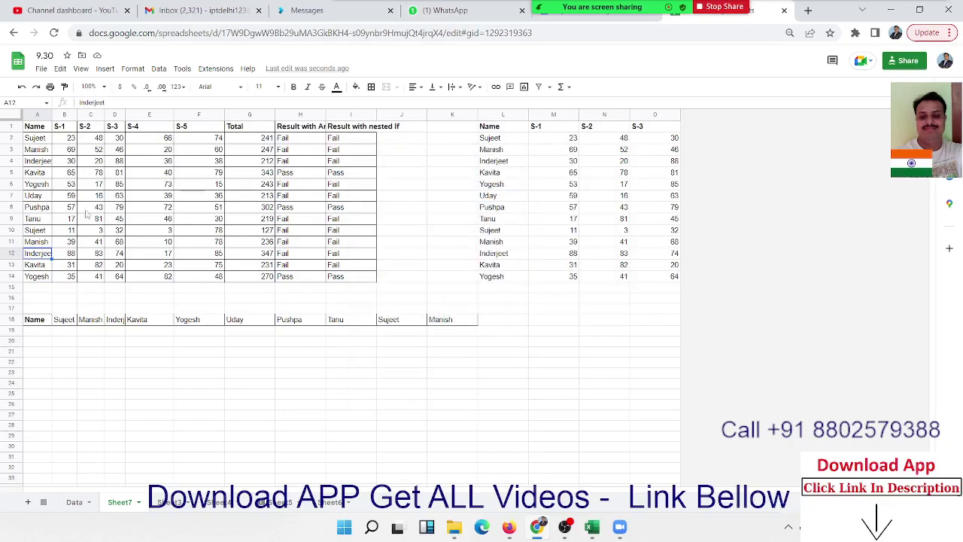
left_click(40, 188)
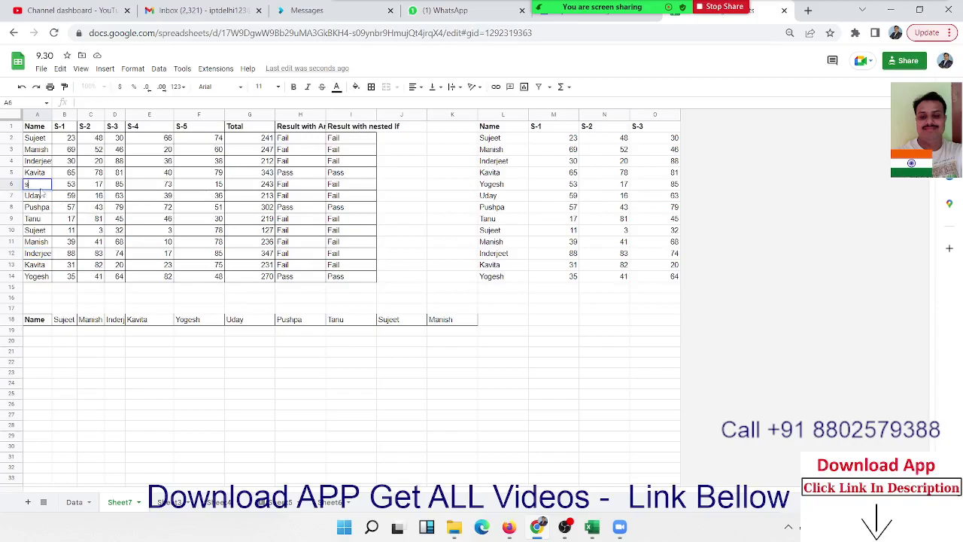
type("sujeet")
type(" kumar")
left_click(351, 187)
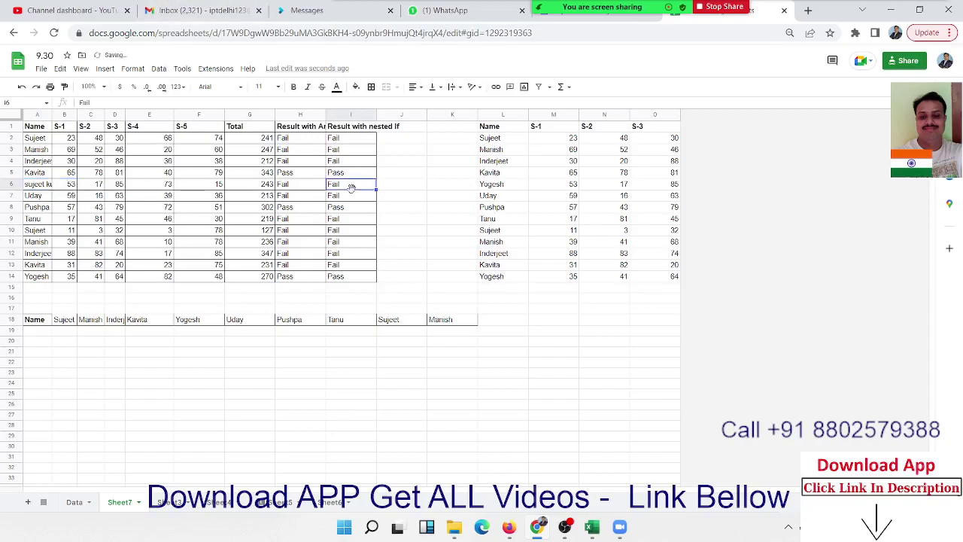
Search the sheet for 'sujeet' to see its 7 matches, then dismiss the search.
key("ctrl+f")
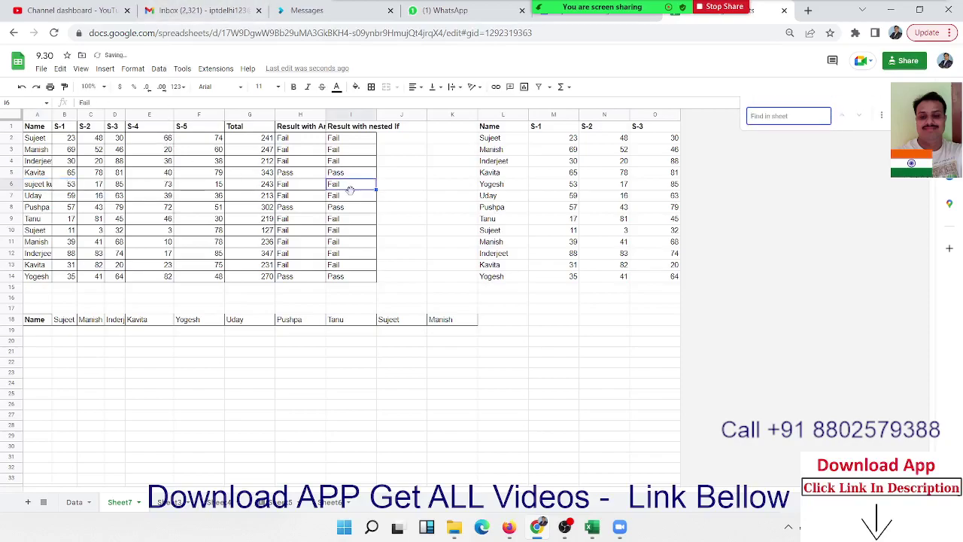
type("sujeet")
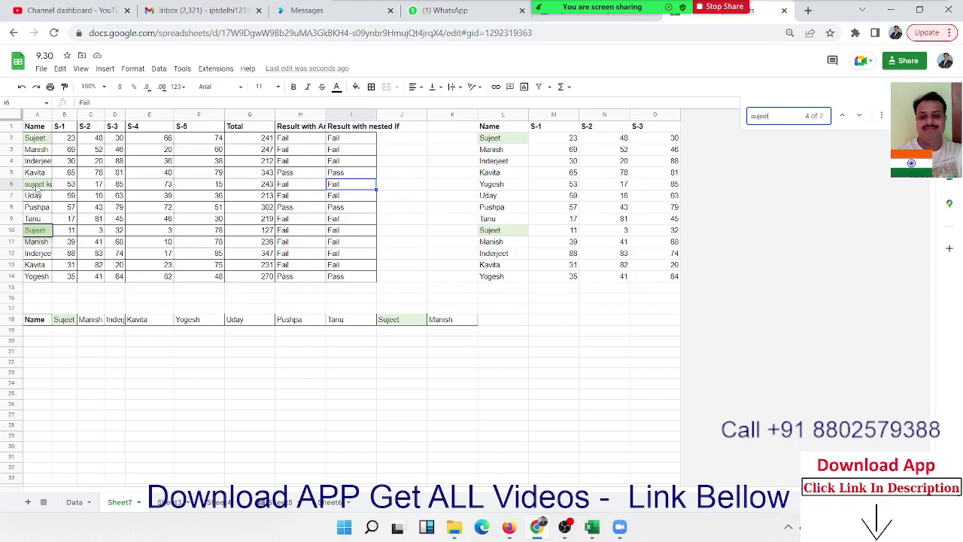
key("Escape")
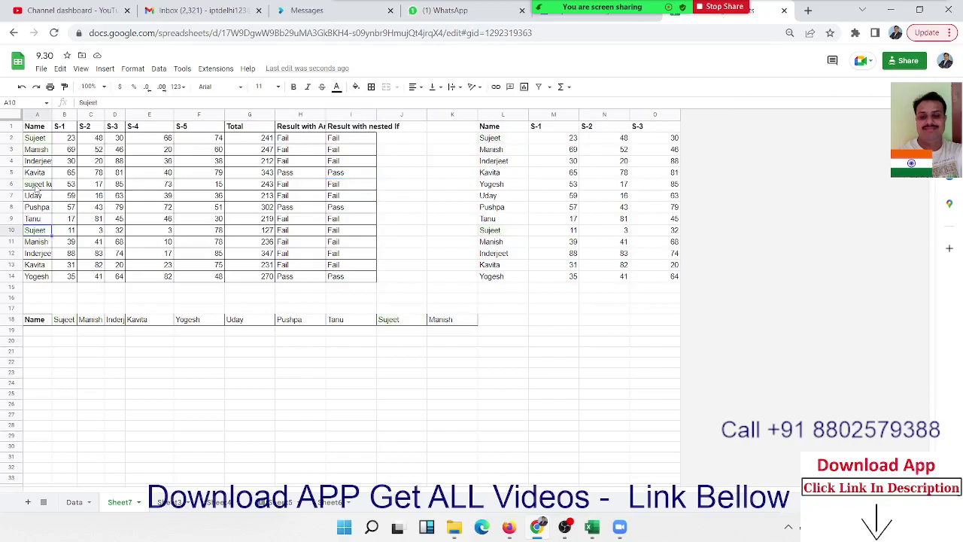
left_click(60, 68)
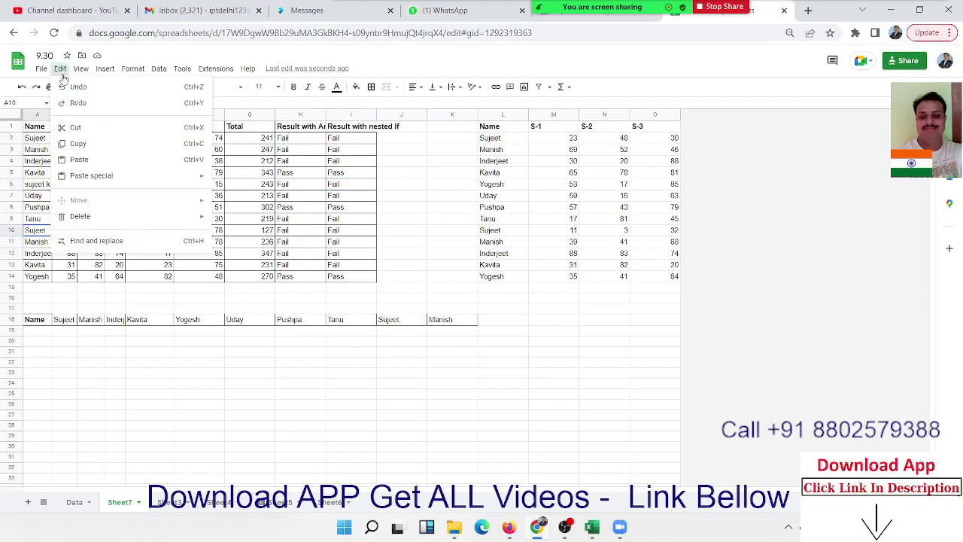
left_click(82, 241)
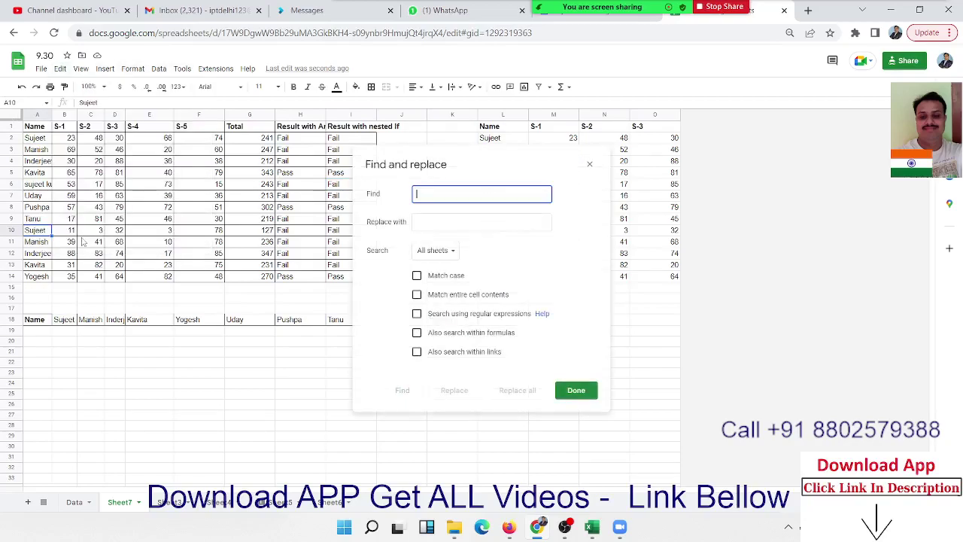
left_click(457, 298)
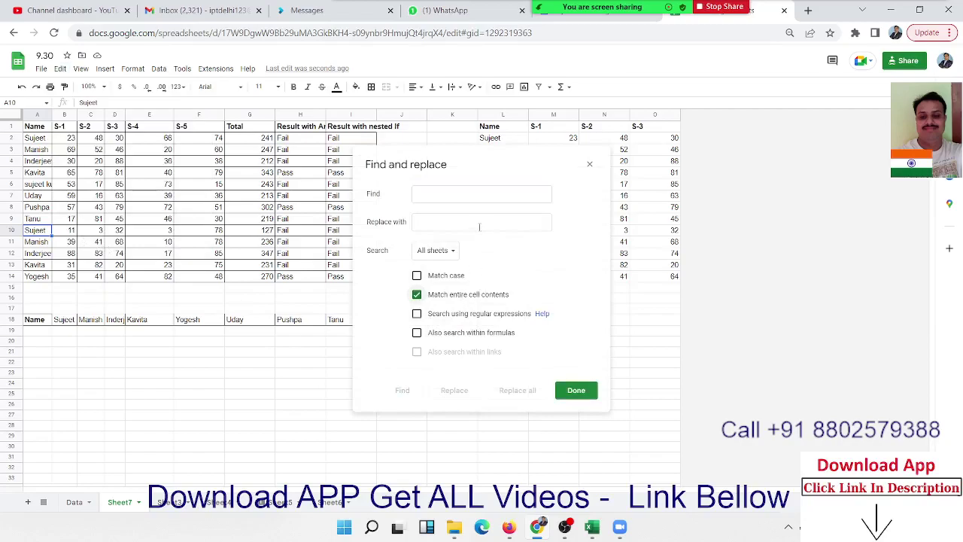
left_click(474, 197)
type("suje")
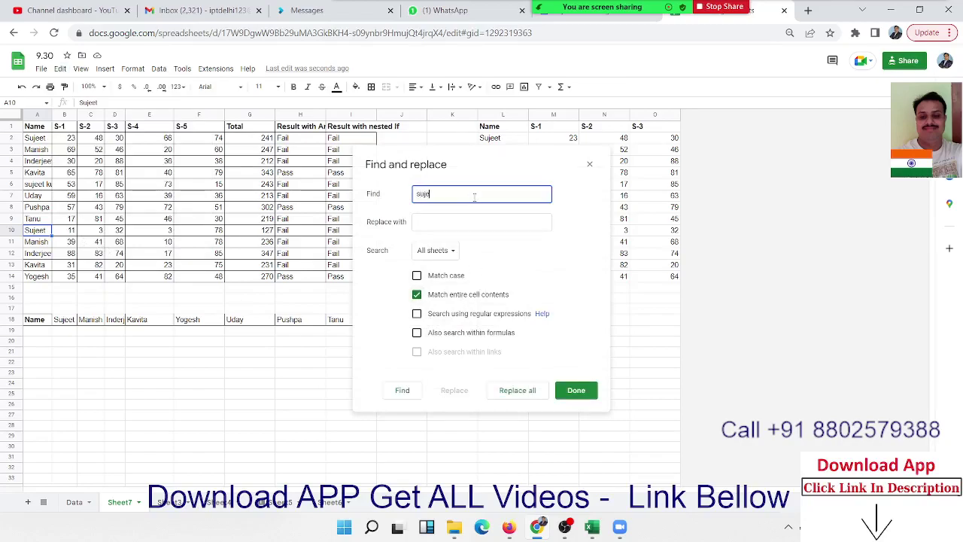
type("et")
left_click_drag(455, 197, 413, 201)
left_click(516, 392)
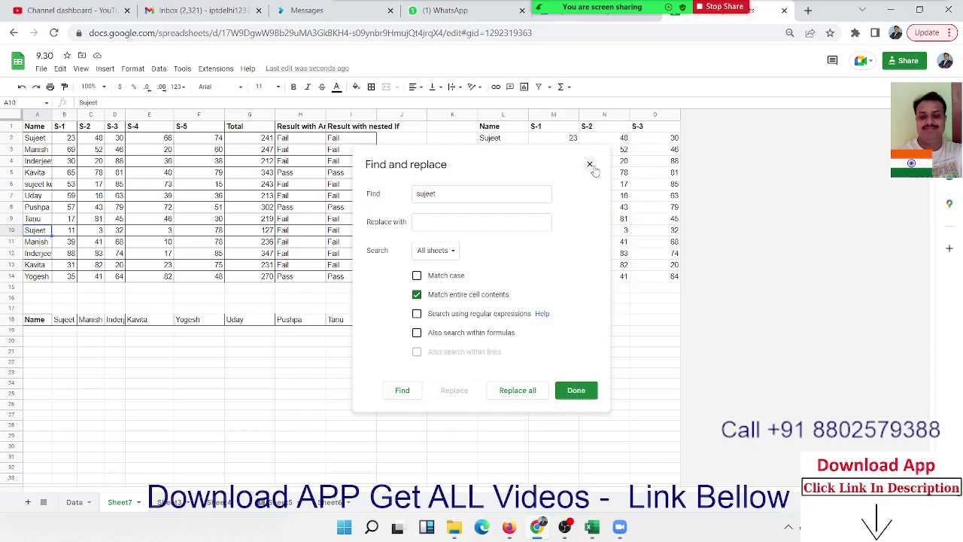
left_click(520, 388)
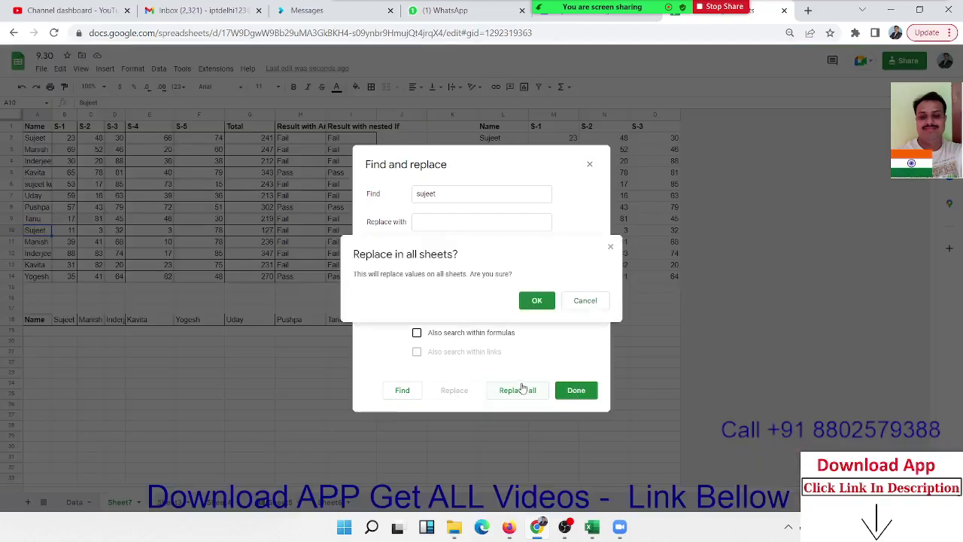
left_click(539, 301)
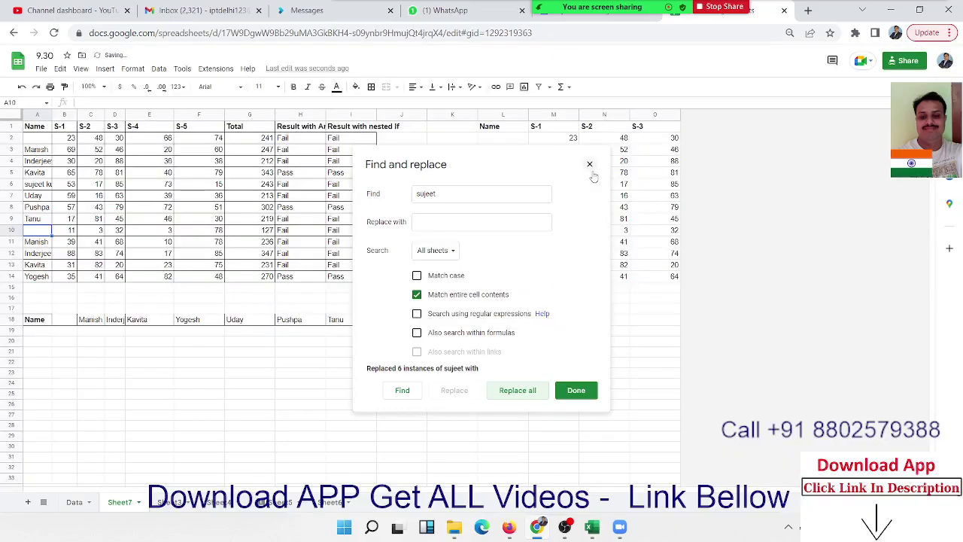
left_click(589, 164)
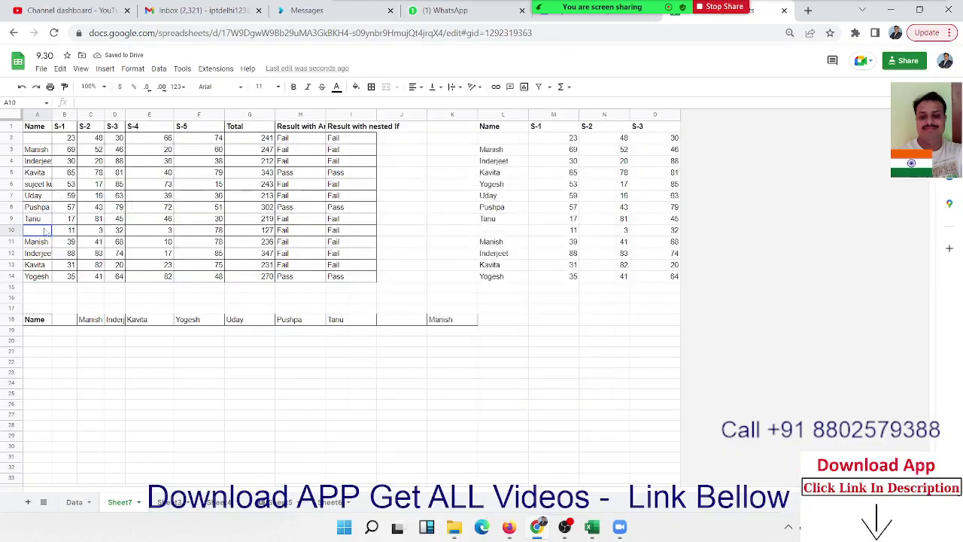
Select the blanked cell A2, open and close Find and replace, then reopen the Edit menu.
left_click(42, 140)
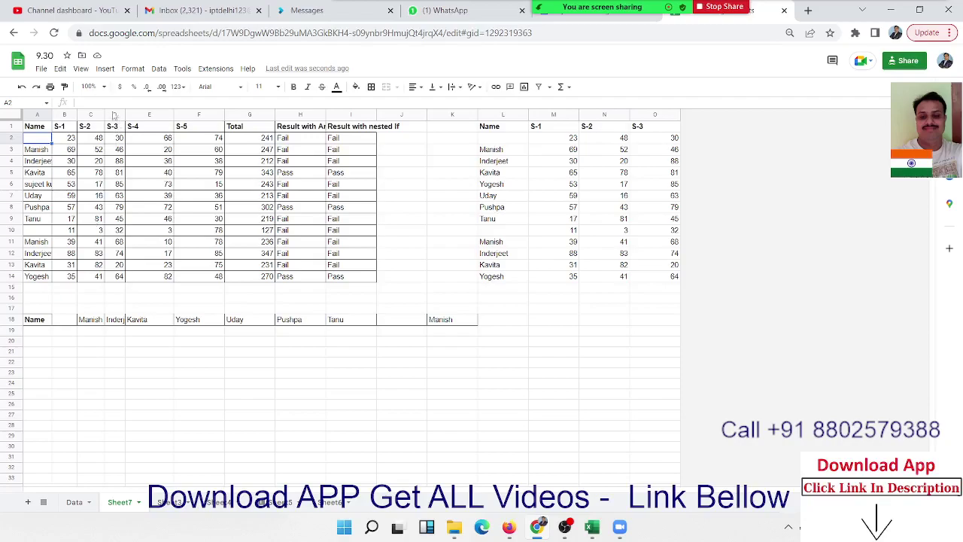
left_click(61, 70)
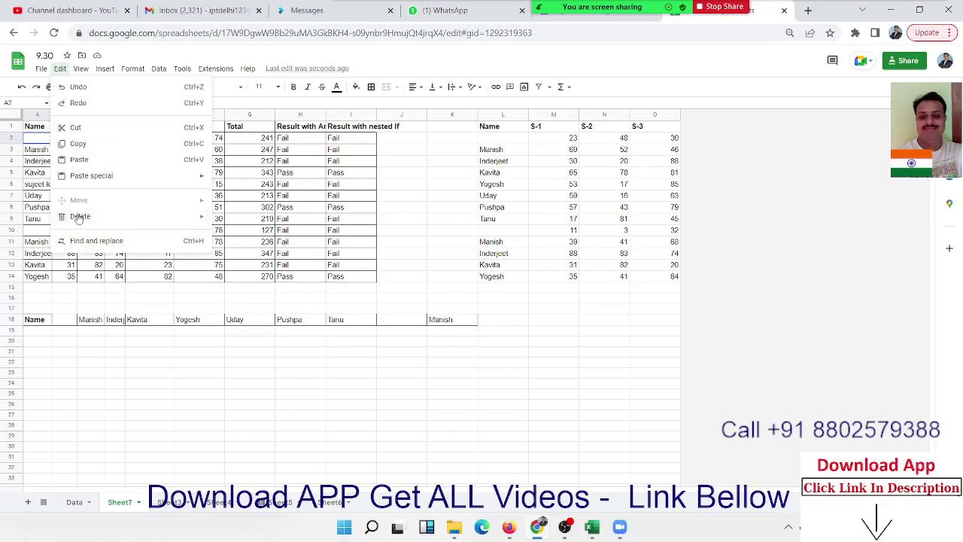
left_click(96, 240)
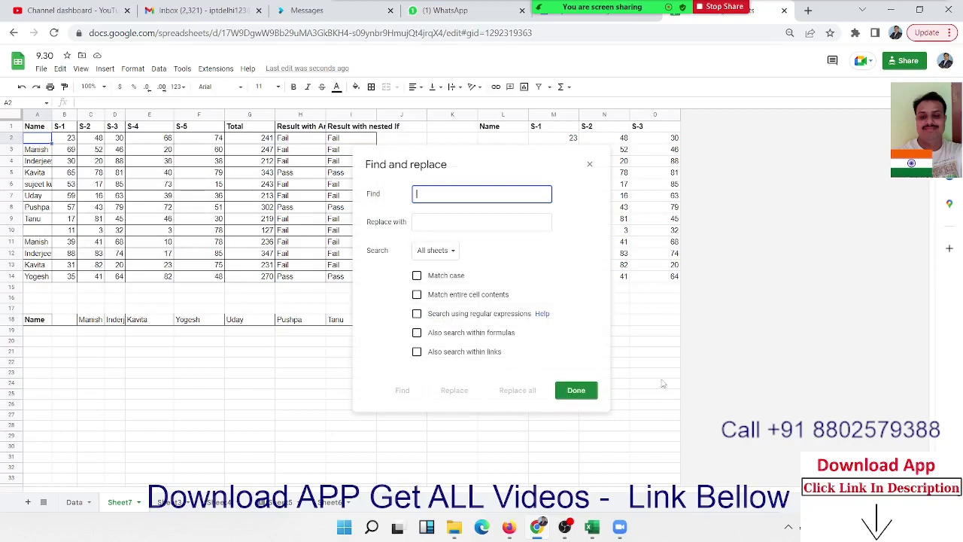
left_click(573, 389)
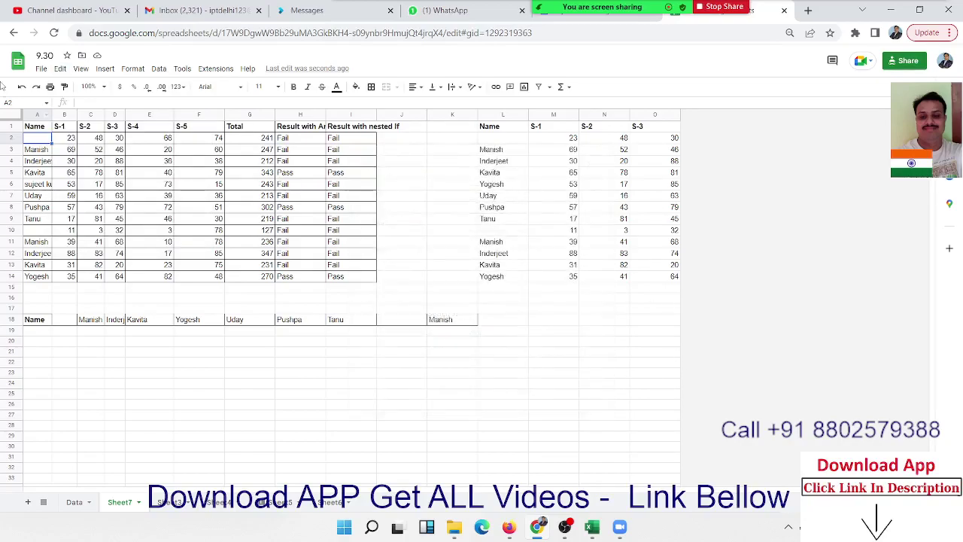
left_click(60, 68)
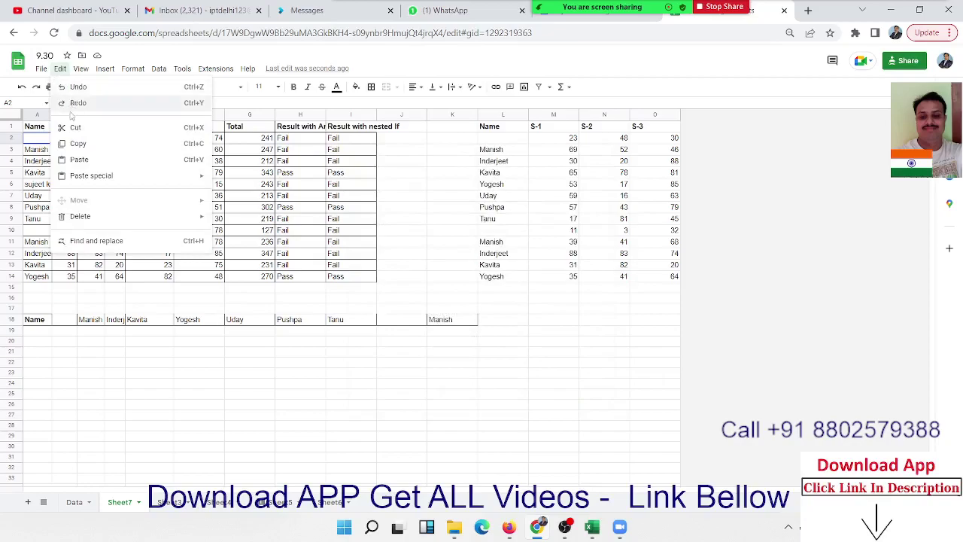